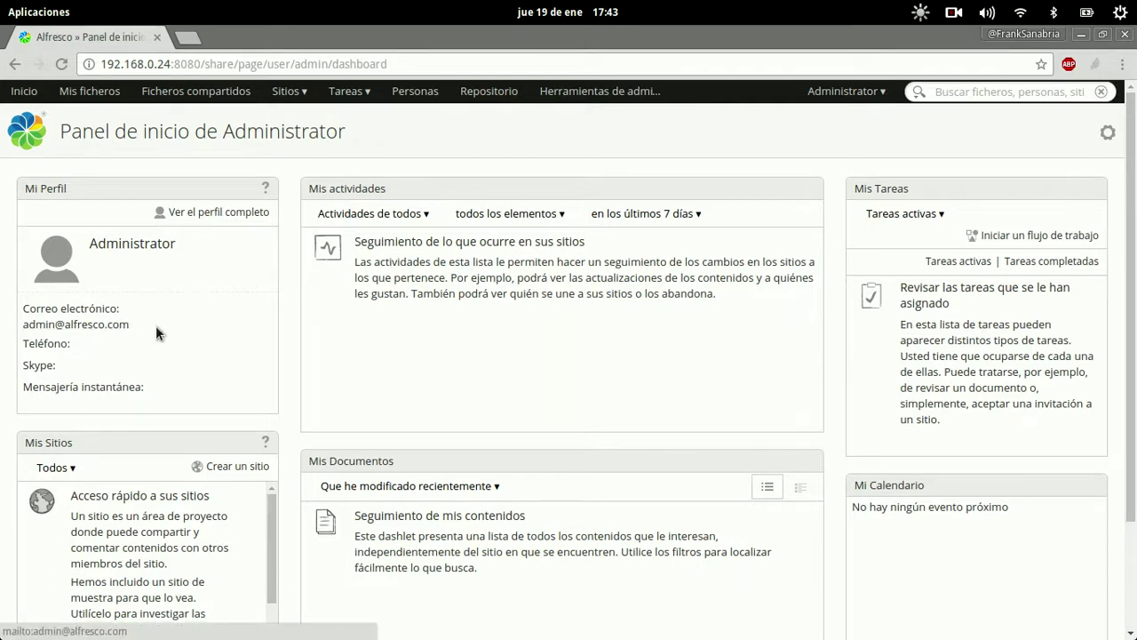
Open the Administrator account menu from the top bar of the dashboard.
click(828, 92)
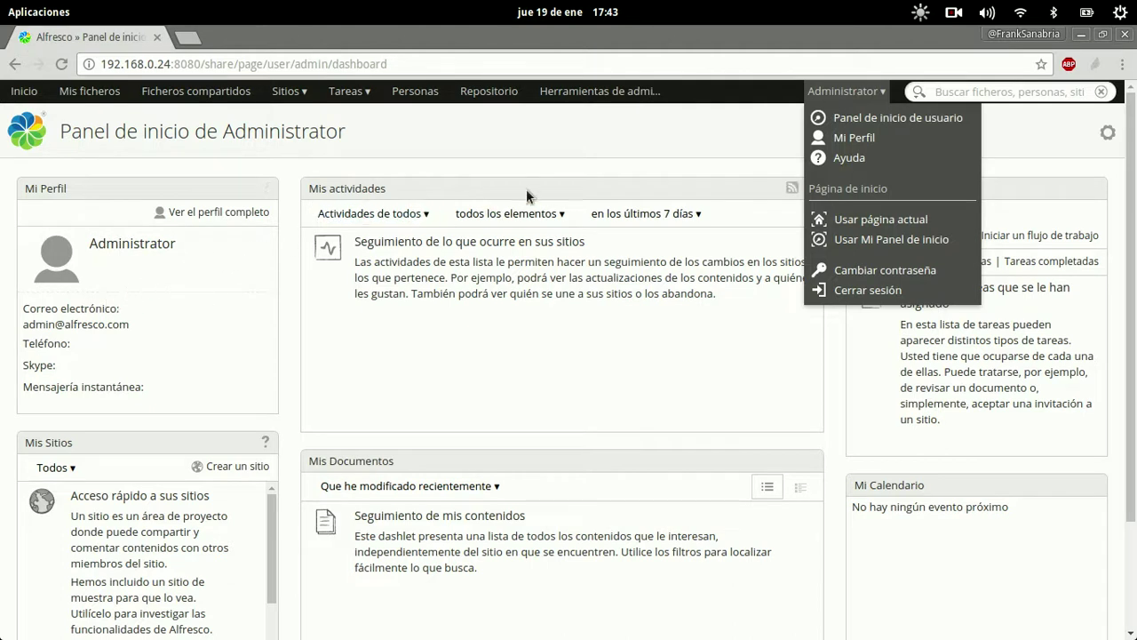
Open Mi Perfil in edit mode and replace the first name with the user's name.
click(854, 138)
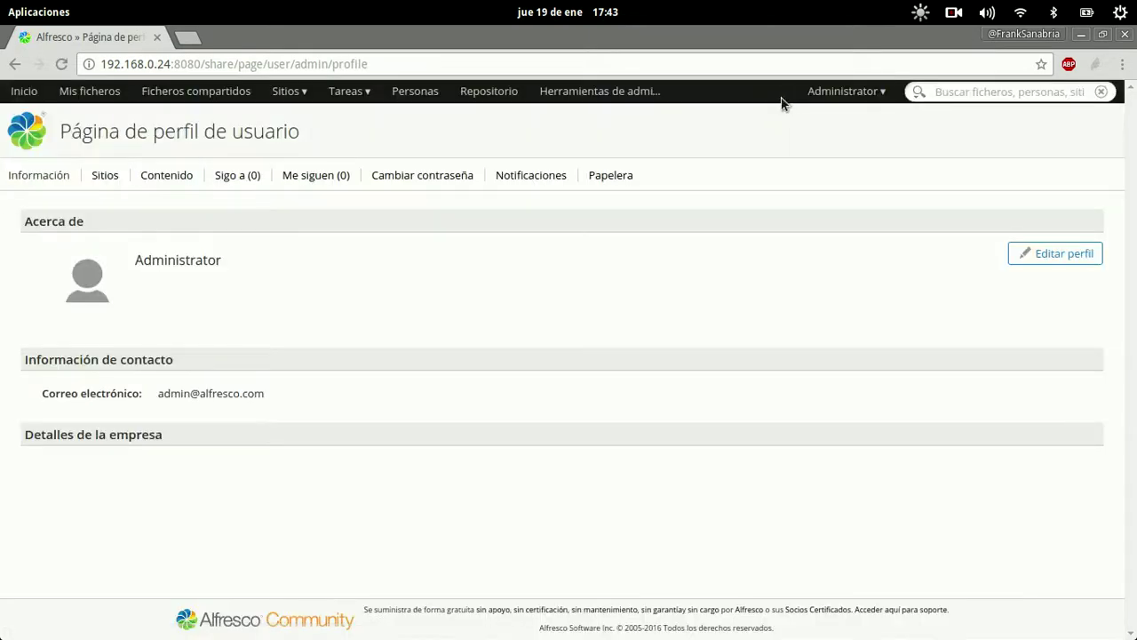
click(1071, 255)
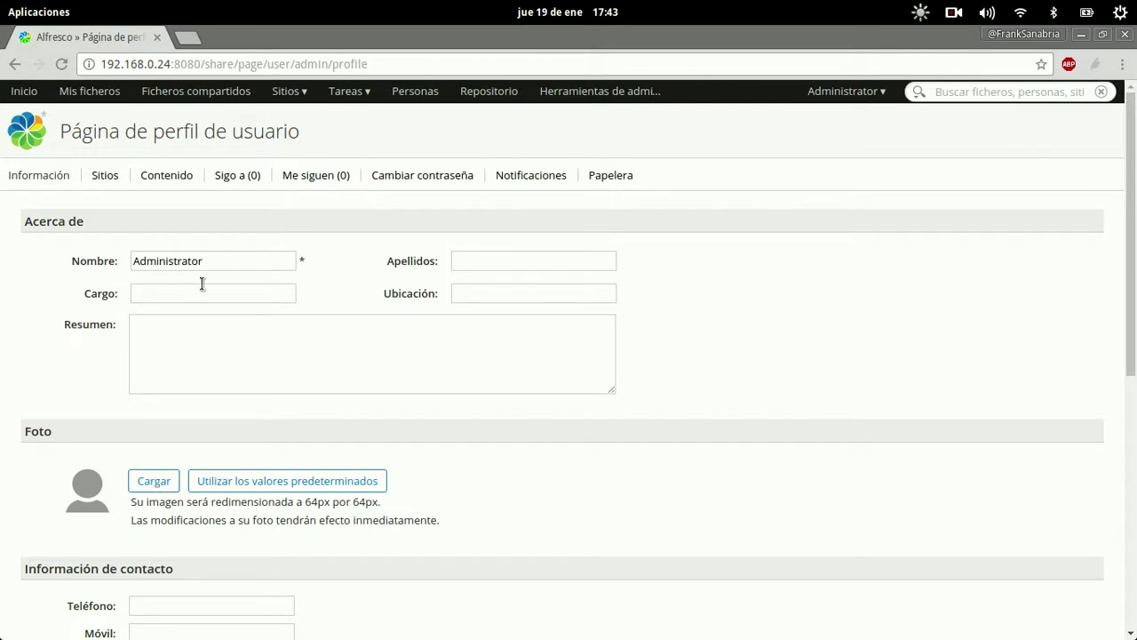
drag(250, 260, 110, 248)
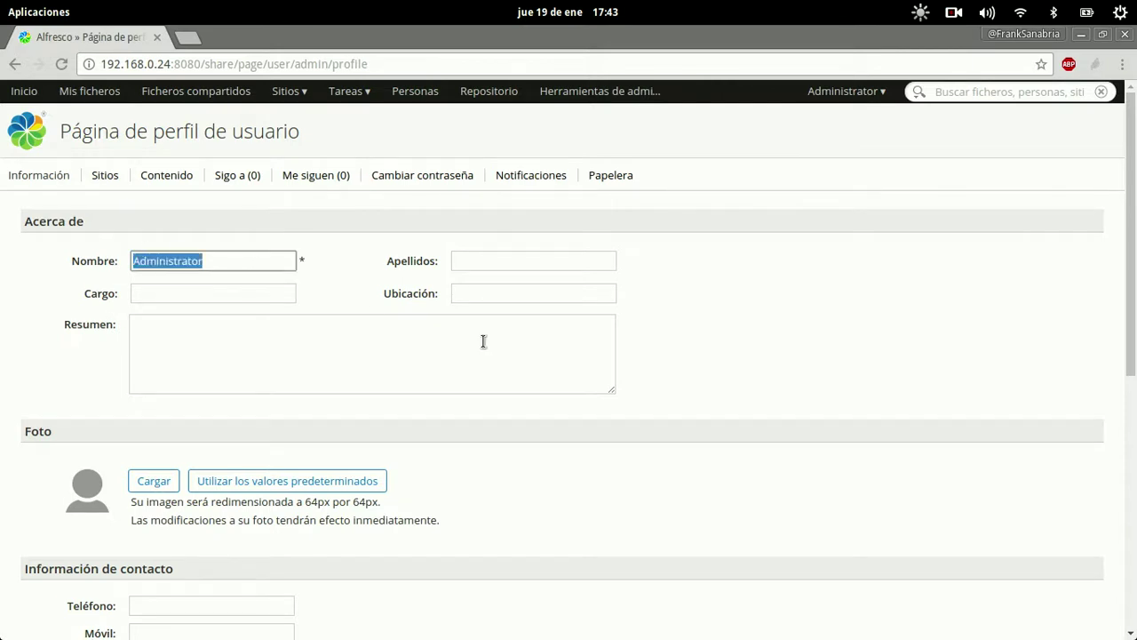
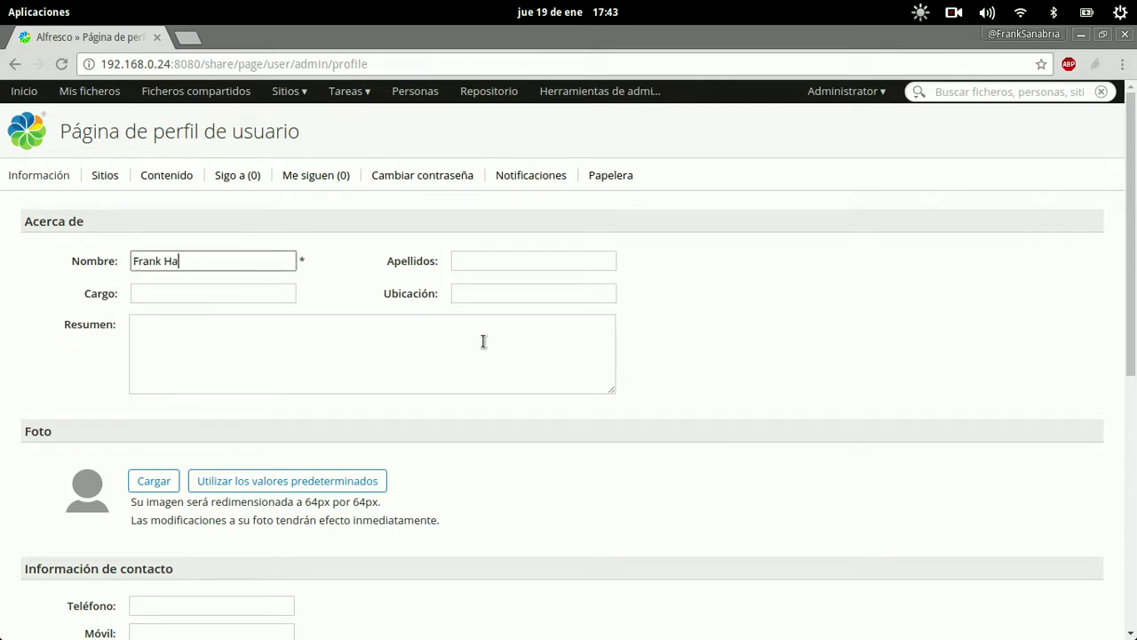
Enter the user's surnames, job title 'Implementador TIC' and location 'Colombia'.
key(Tab)
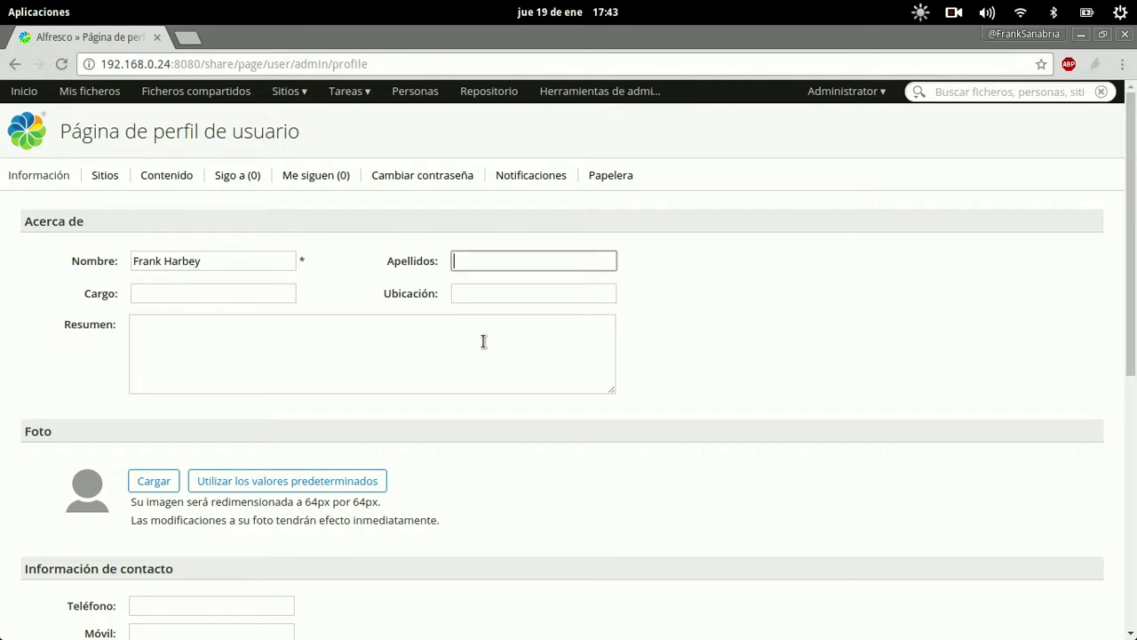
key(Tab)
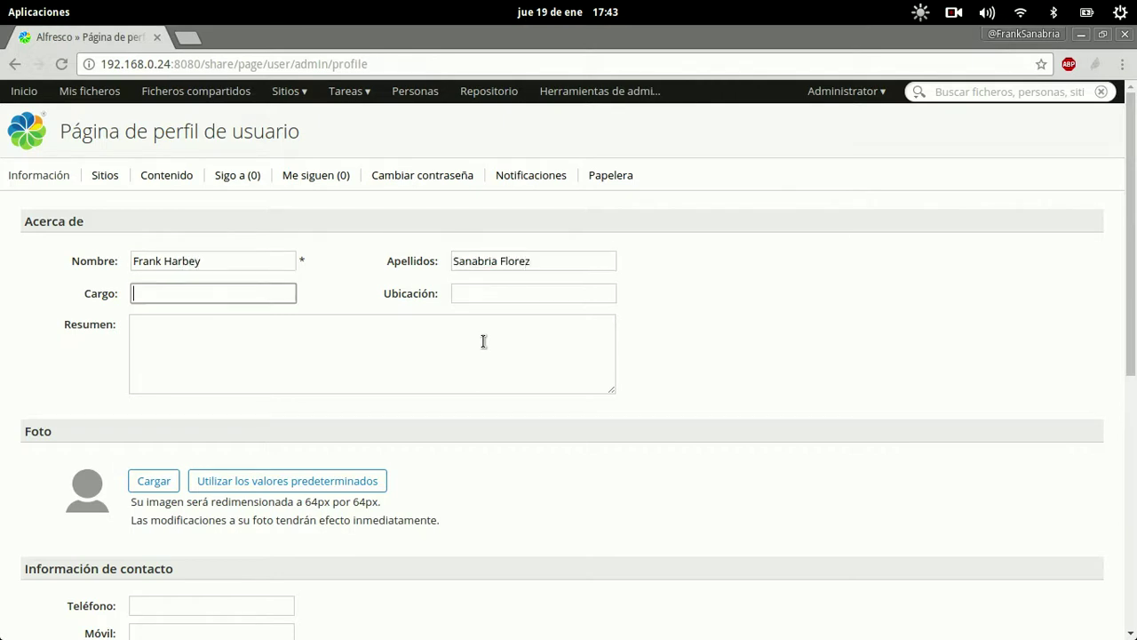
text(Implementador TIC)
key(Tab)
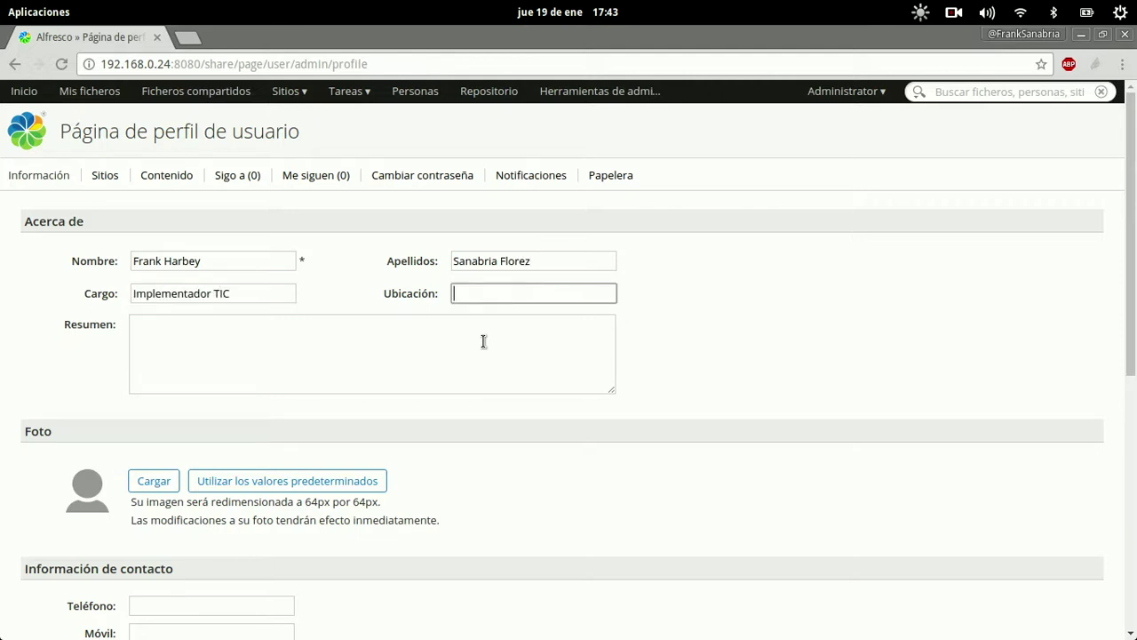
text(Colombia)
key(Tab)
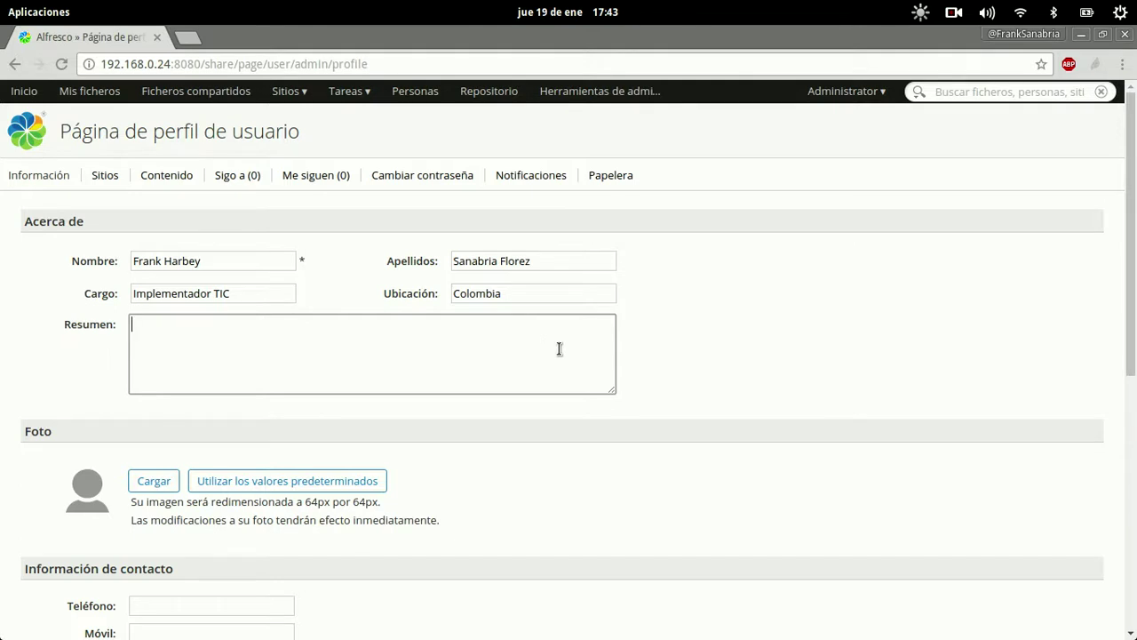
Replace the contact e-mail, then fill in the Skype name and mobile number.
scroll(569, 354, down, 5)
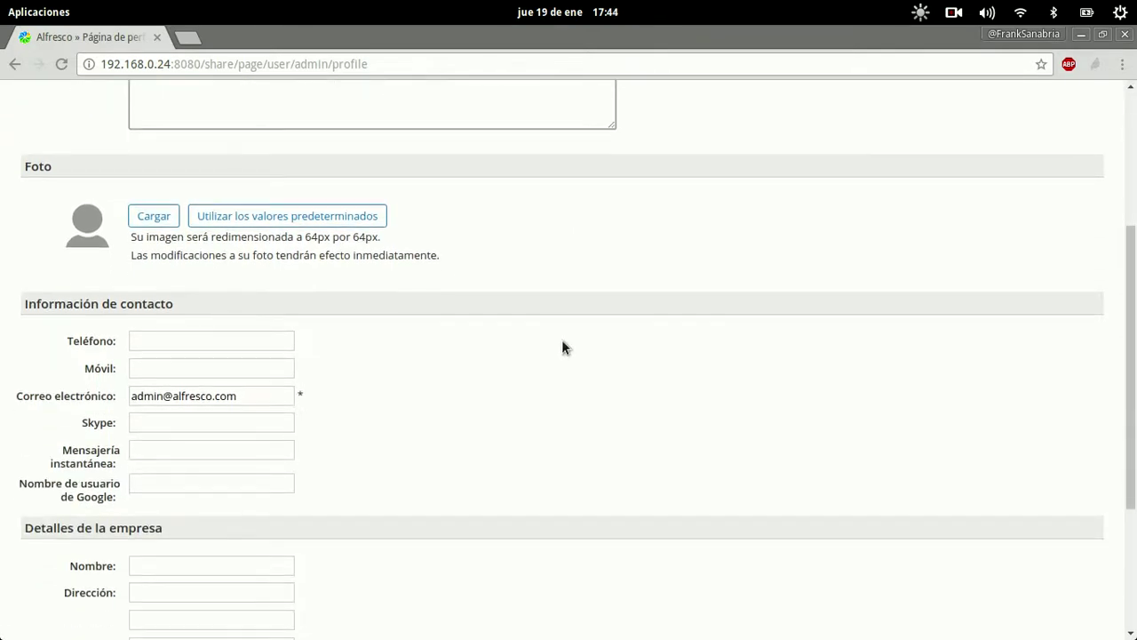
click(283, 389)
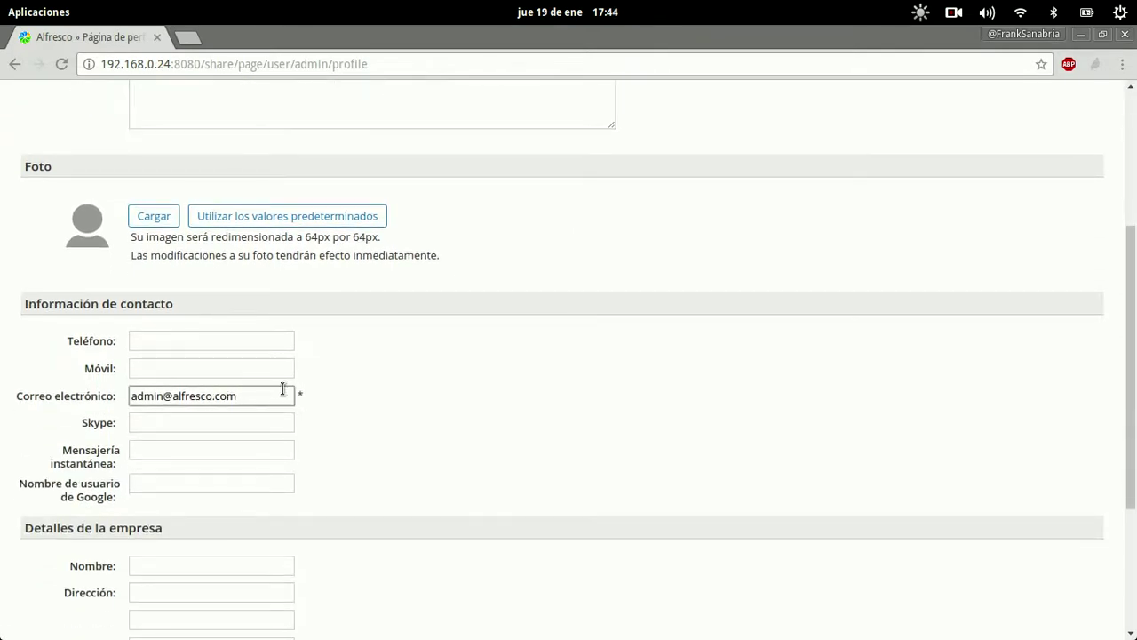
key(ctrl+a)
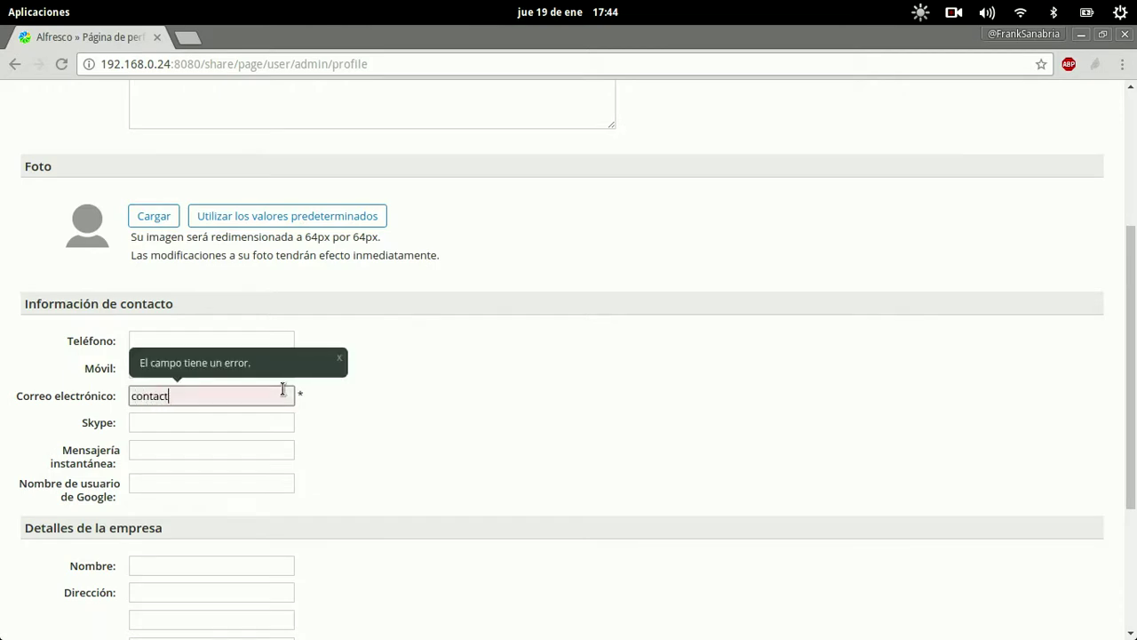
key(Tab)
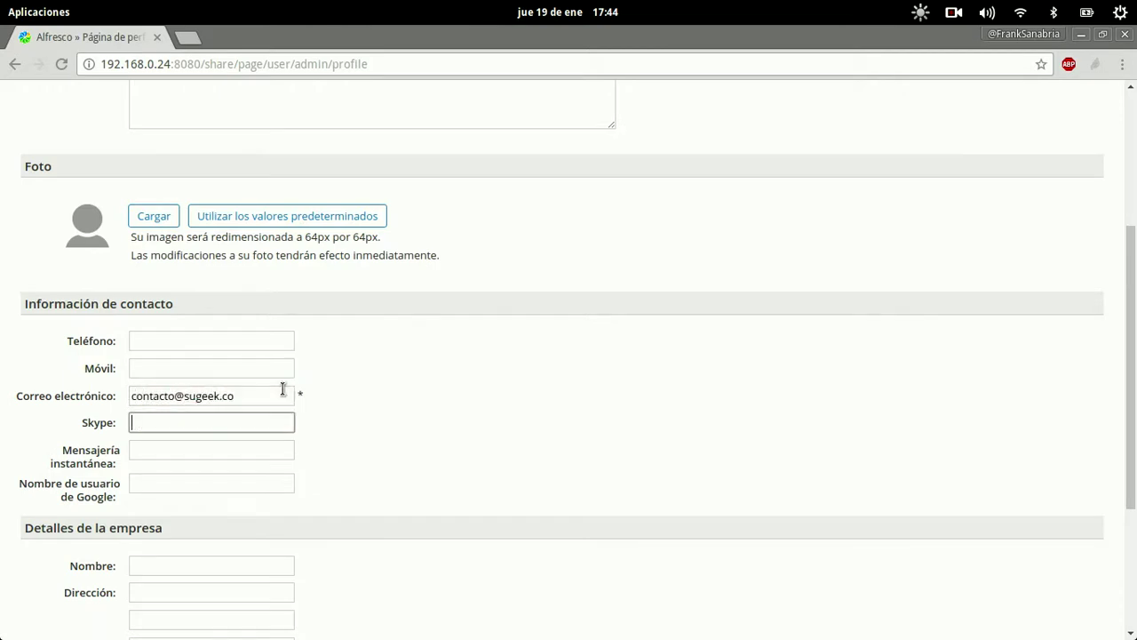
text(sugeek)
key(shift+Tab)
key(shift+Tab)
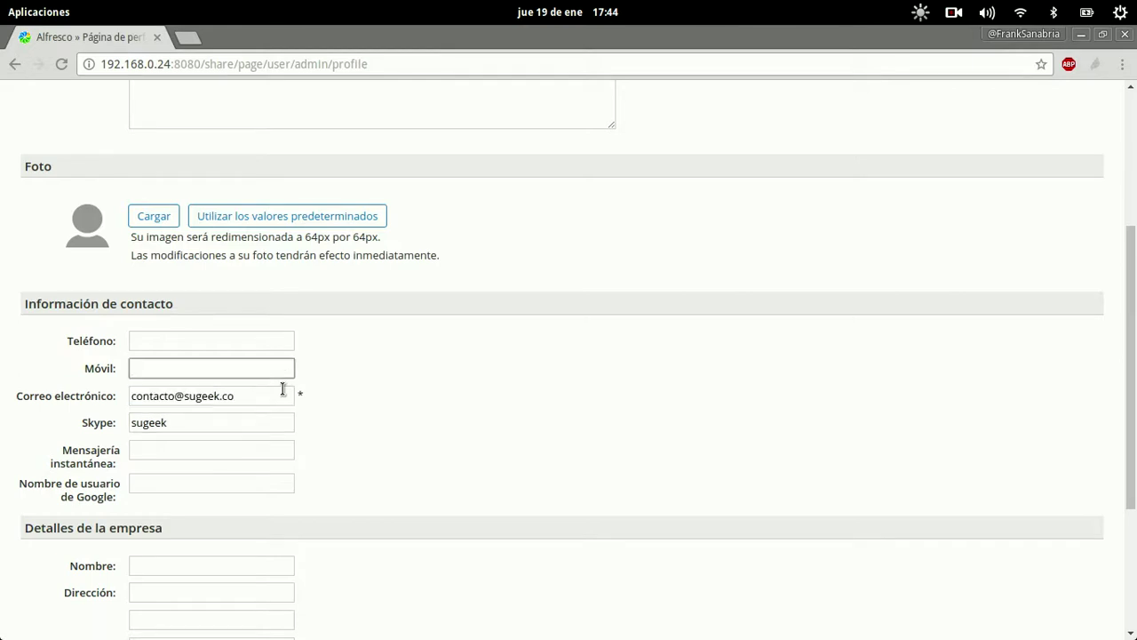
key(Tab)
key(Tab)
key(Tab)
key(Tab)
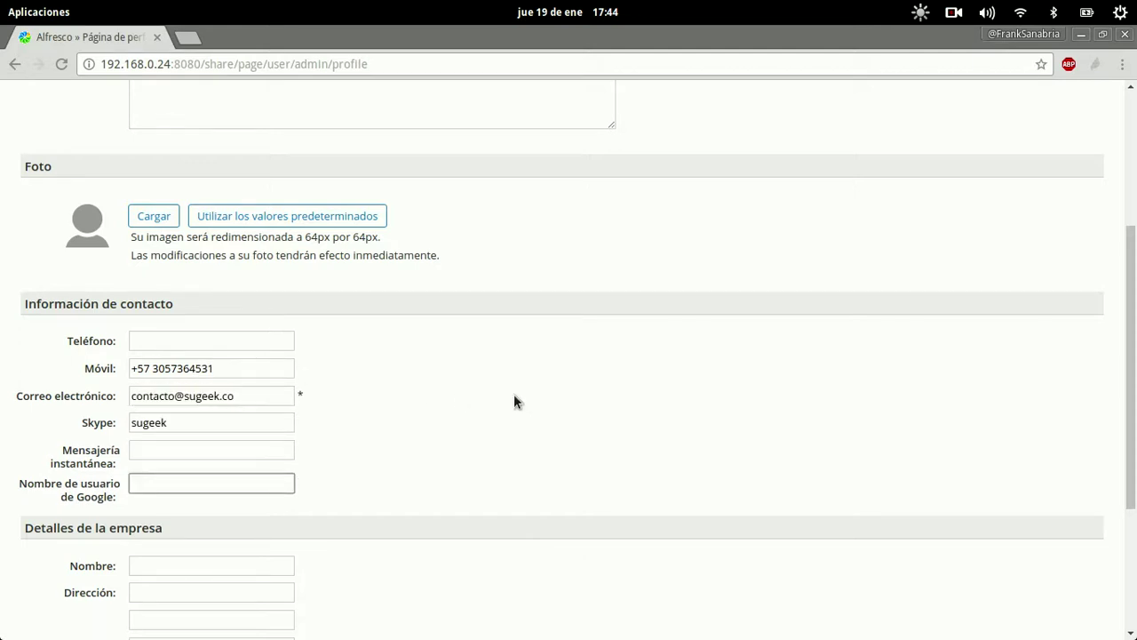
Set the company name to 'SuGE3K' and enter the company e-mail address.
scroll(484, 426, down, 5)
click(265, 333)
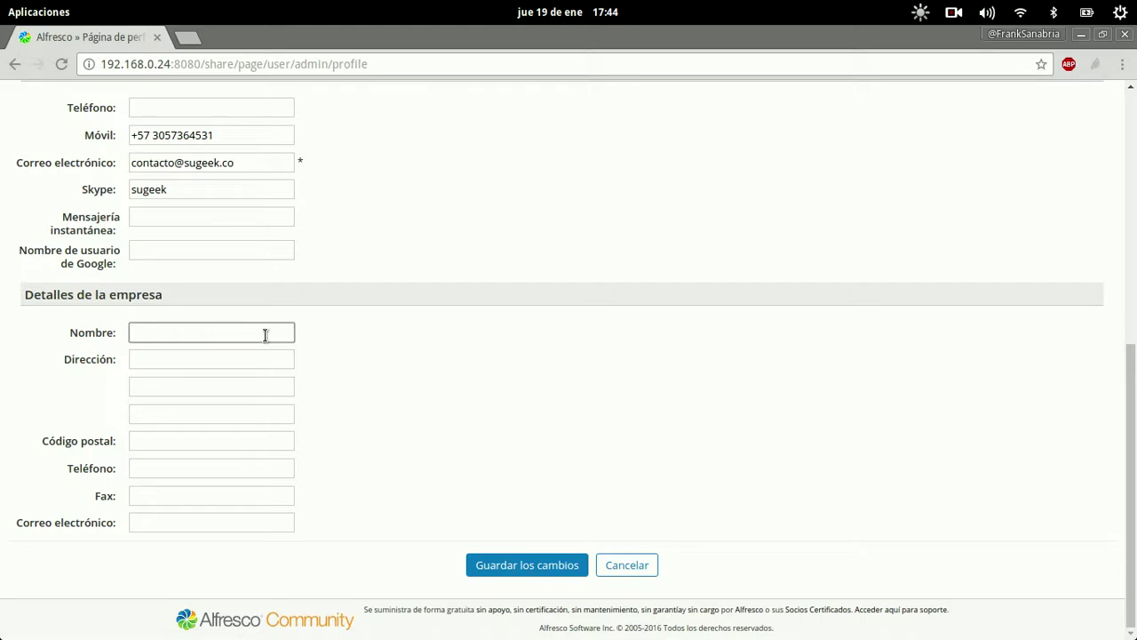
text(SuGE3K)
key(Tab)
key(Tab)
key(Tab)
key(Tab)
key(Tab)
key(Tab)
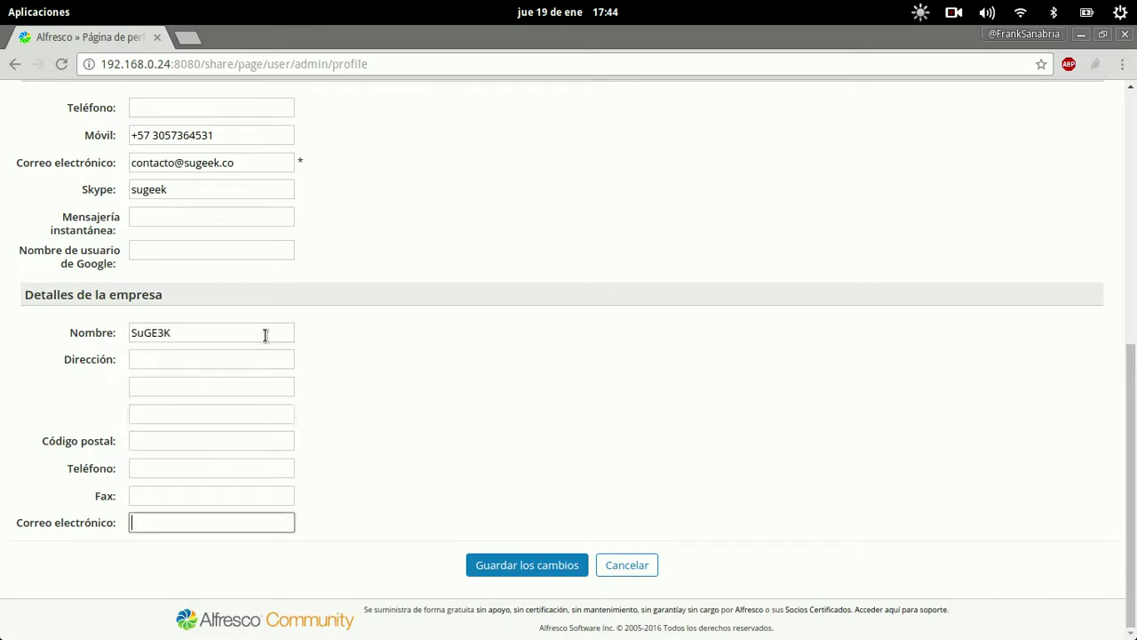
scroll(358, 333, up, 2)
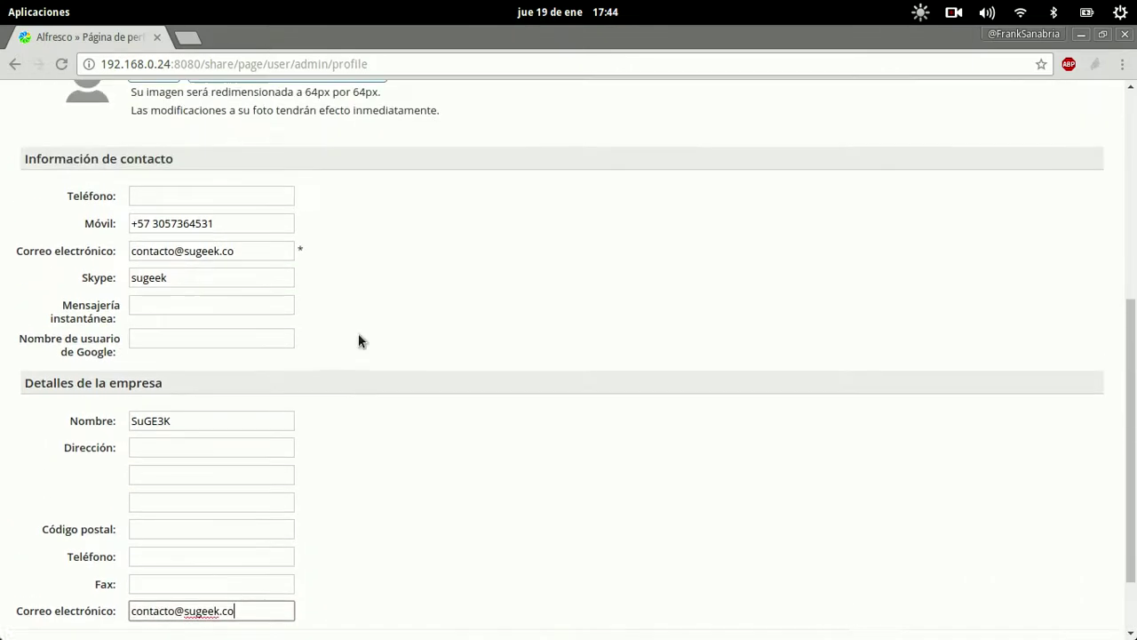
scroll(358, 333, up, 5)
Start a profile photo upload and browse through Documentos to the Images folder.
click(140, 290)
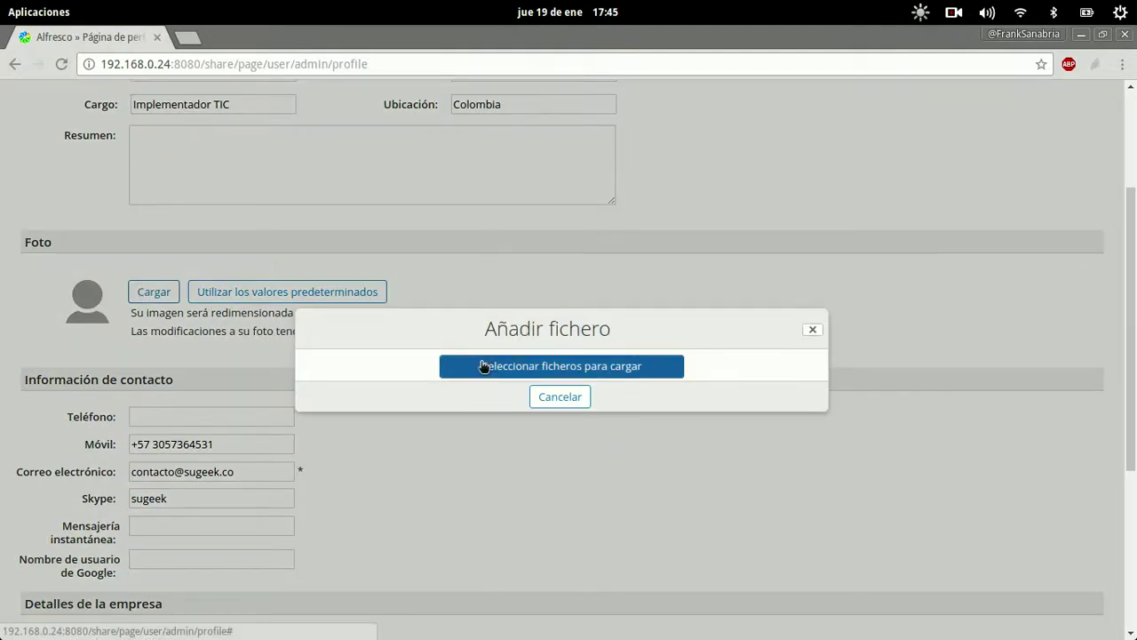
click(484, 367)
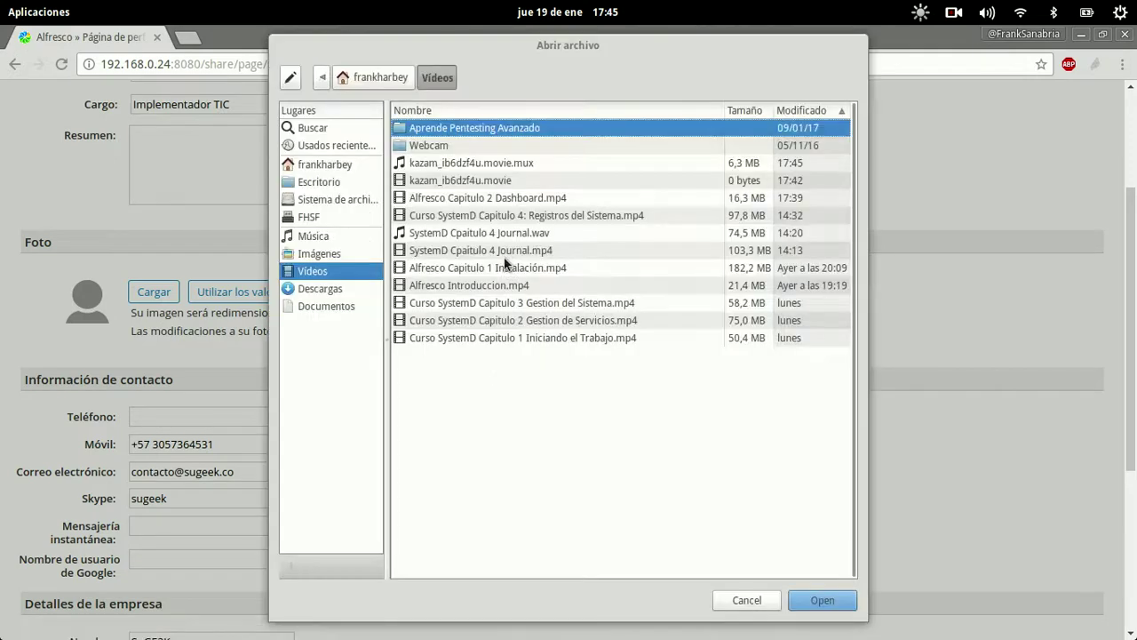
click(318, 254)
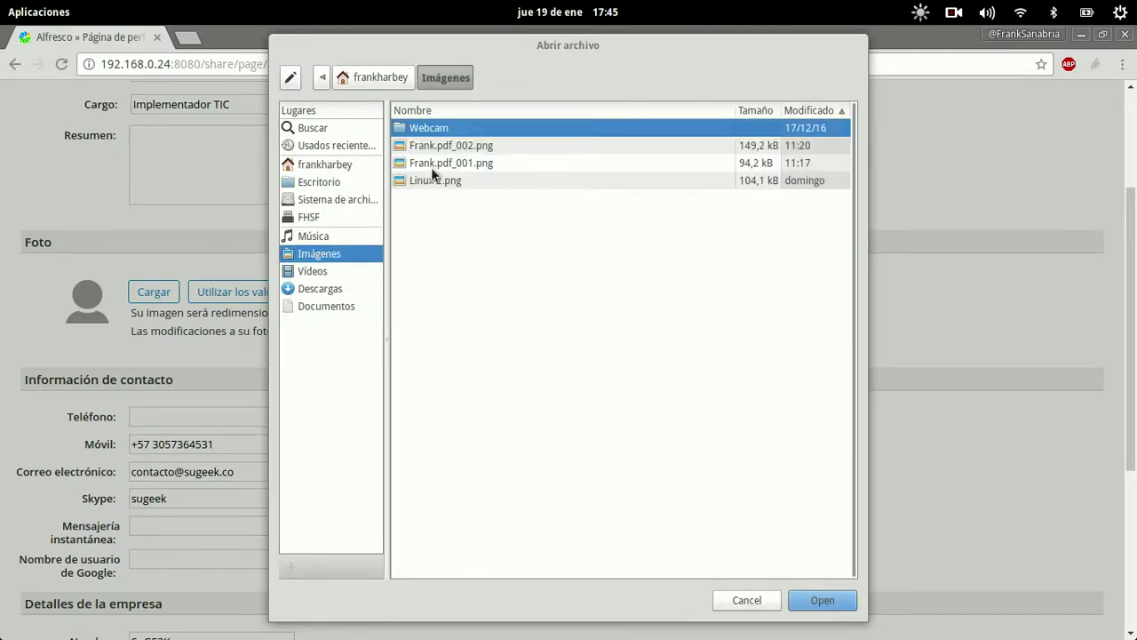
click(434, 181)
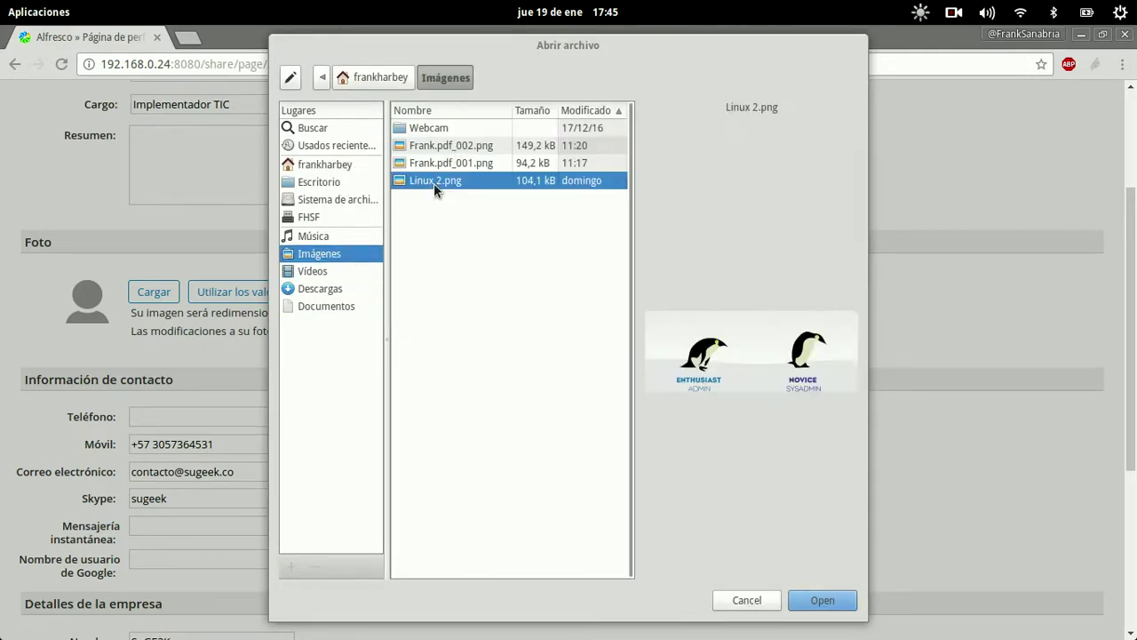
click(315, 165)
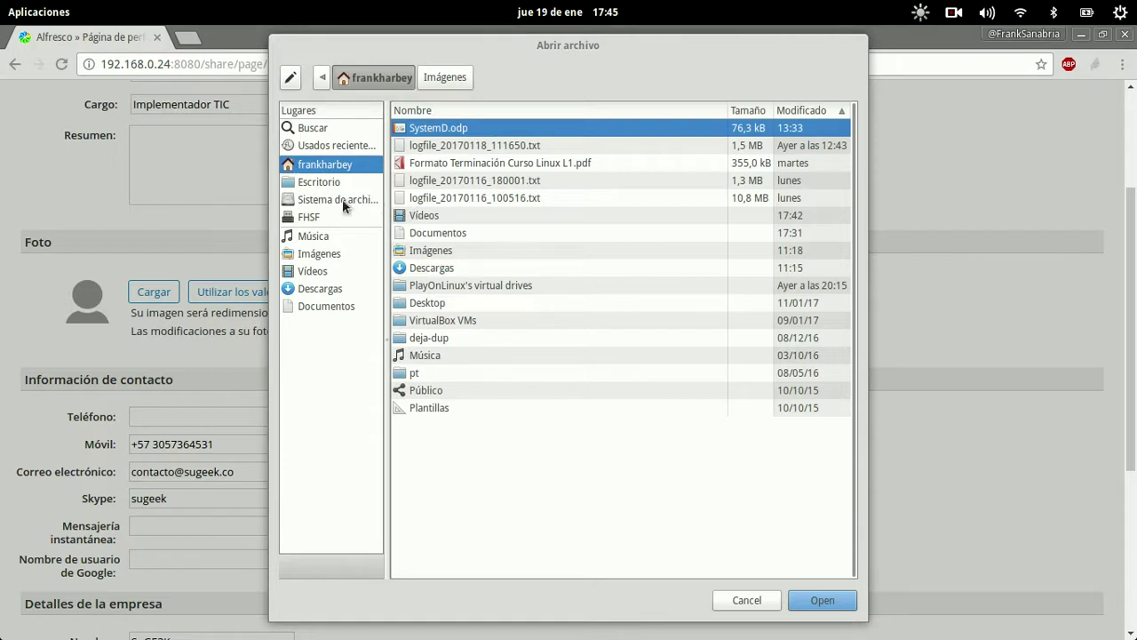
click(335, 311)
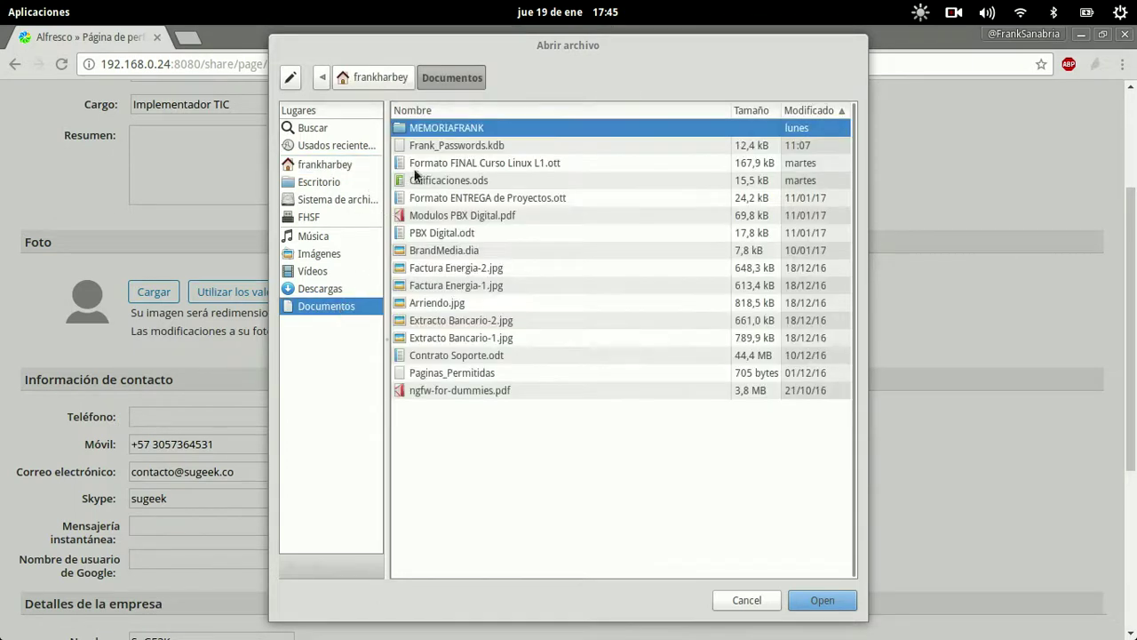
double_click(451, 129)
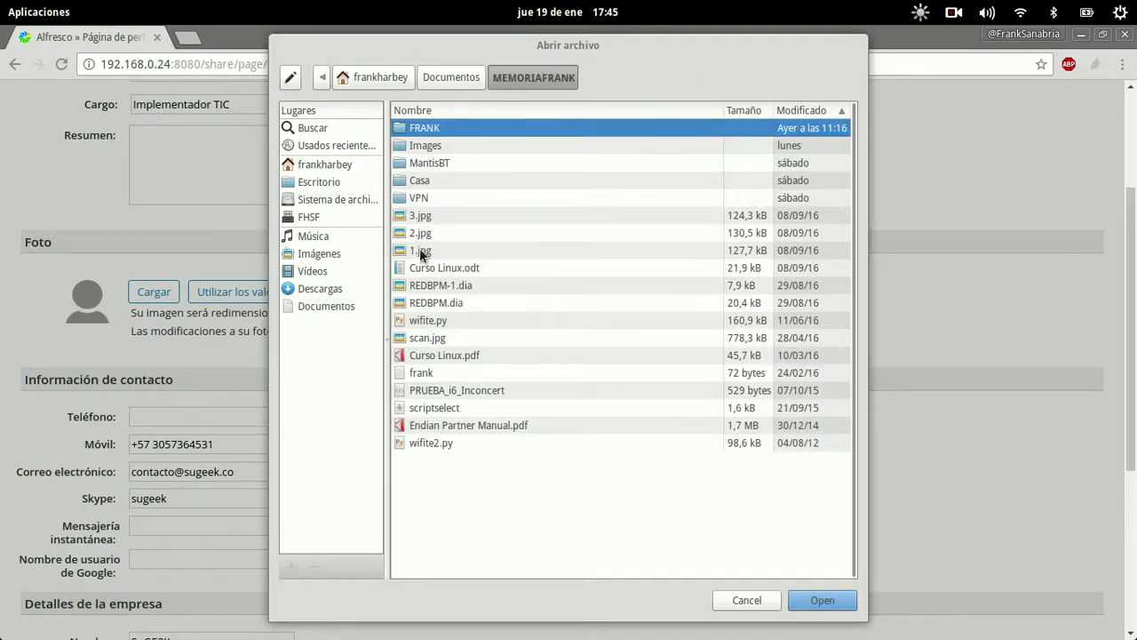
double_click(429, 146)
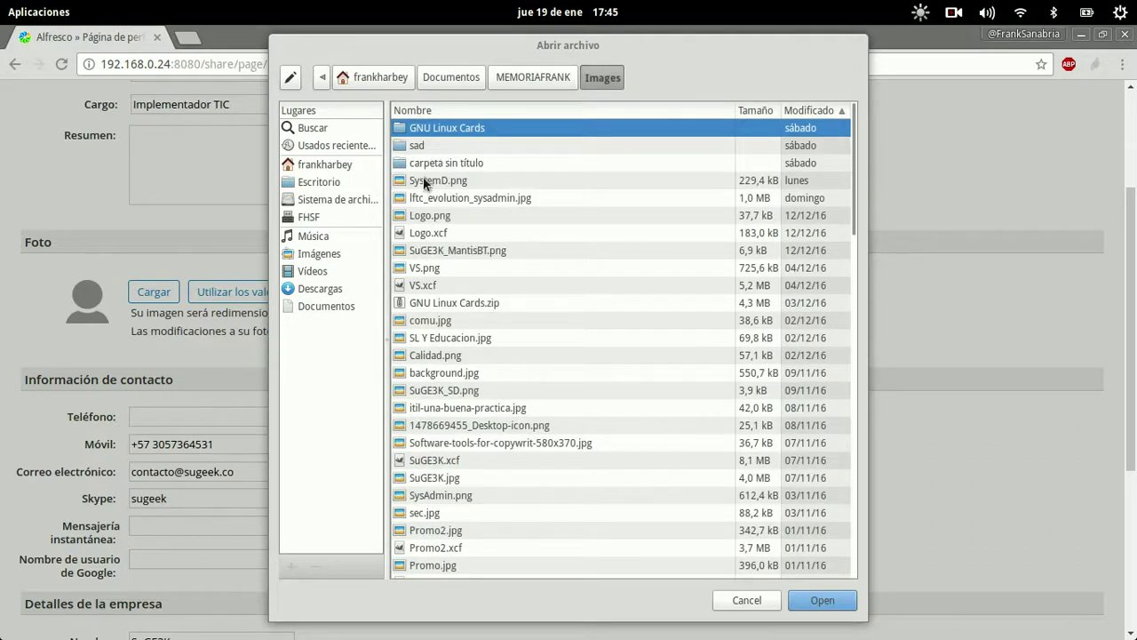
Preview the images and upload 676px-Gnulinux.svg.png as the profile photo.
click(423, 216)
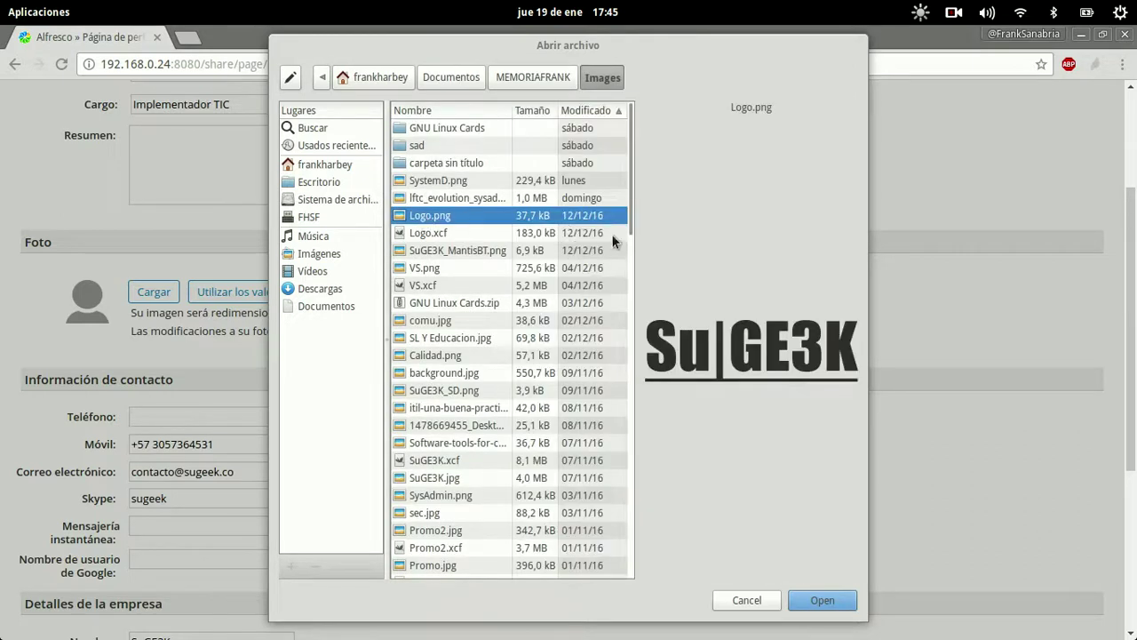
click(447, 268)
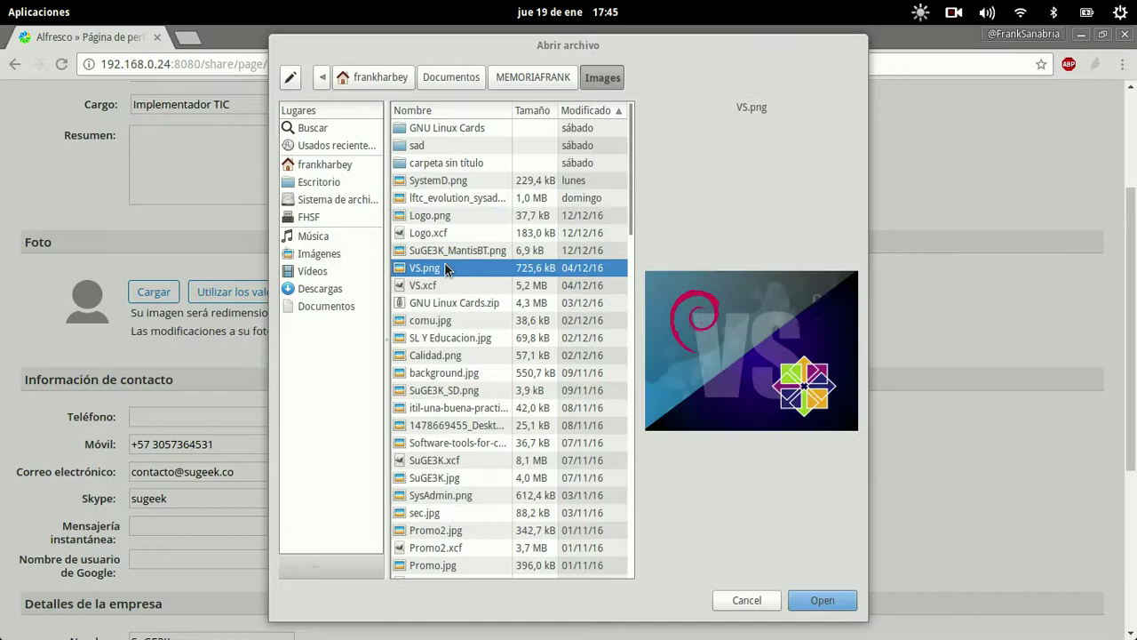
click(438, 321)
key(Down)
key(Down)
key(Down)
key(Down)
key(Down)
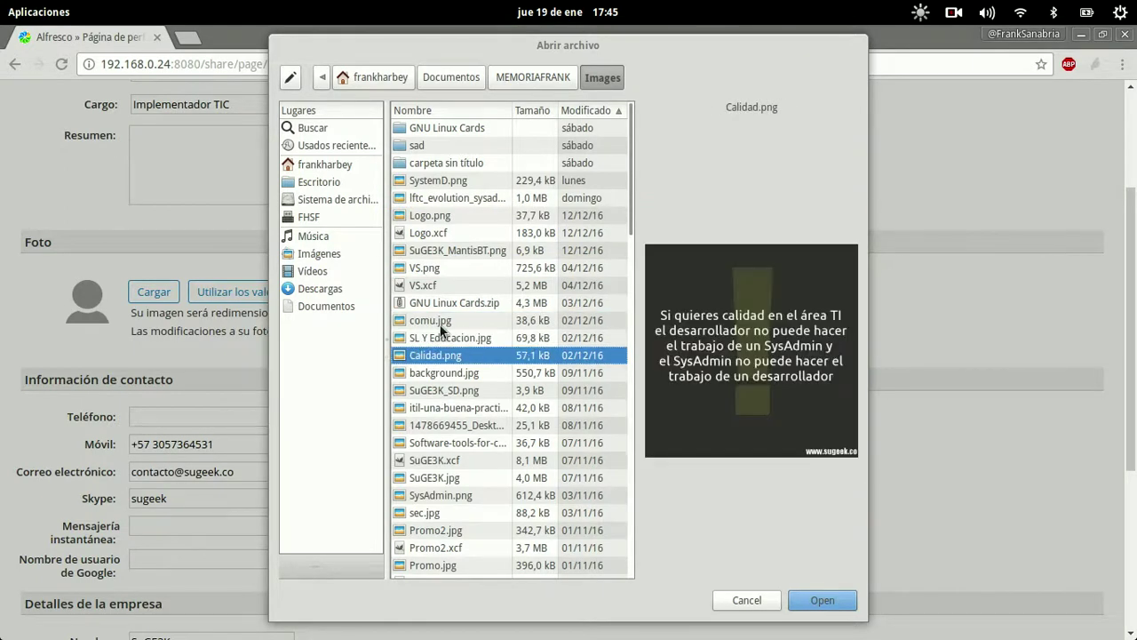
key(Up)
key(Down)
key(Down)
key(Down)
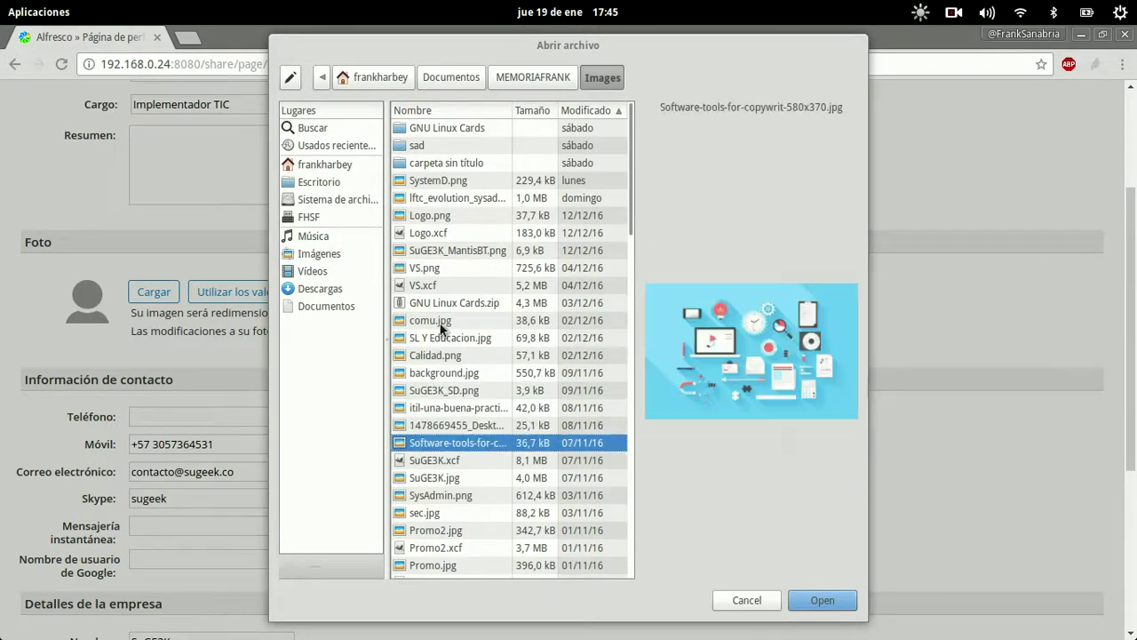
key(Down)
key(Down)
key(Down)
key(Down)
key(Down)
key(Down)
key(Down)
key(Down)
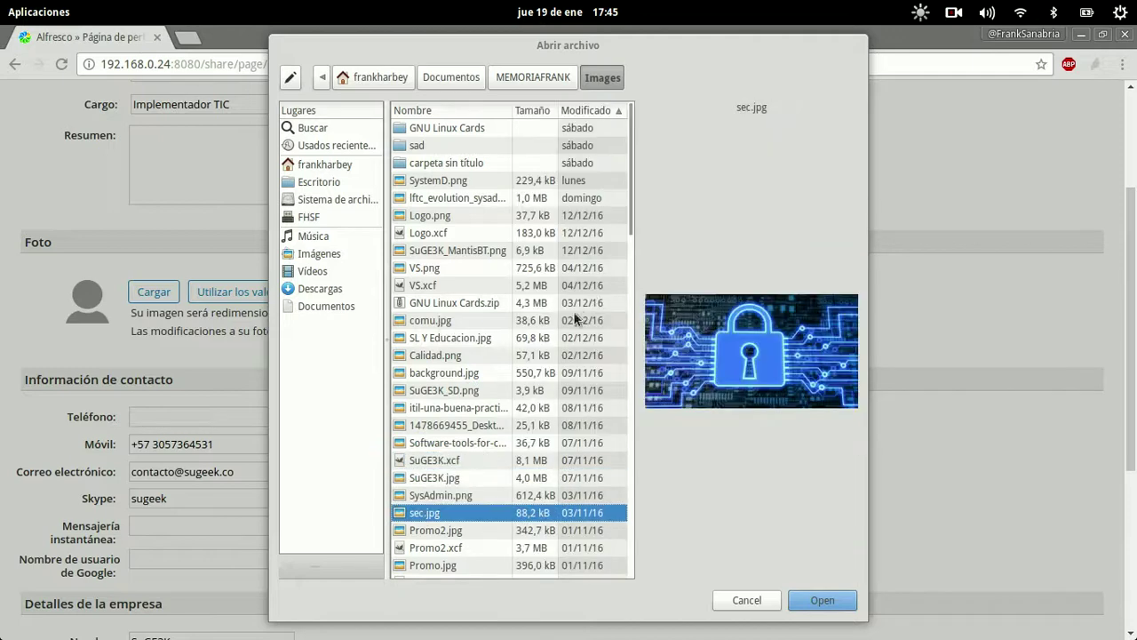
key(Down)
key(Down)
key(Down)
key(Down)
key(Down)
key(Down)
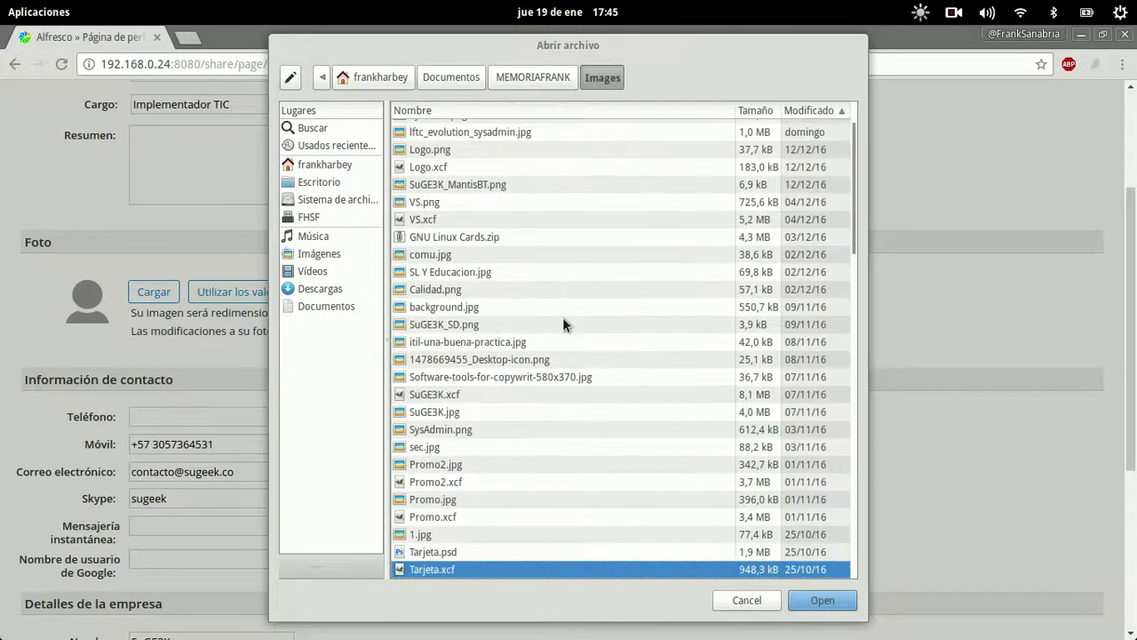
key(Down)
key(Down)
key(Down)
key(Down)
key(Down)
key(Down)
key(Down)
key(Down)
key(Down)
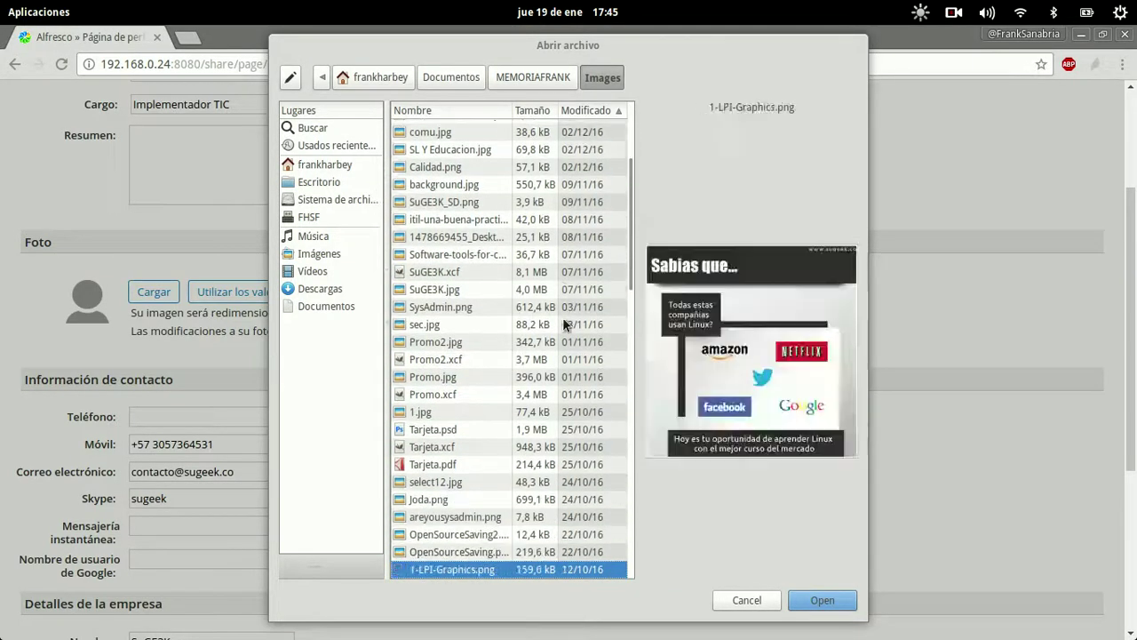
key(Down)
key(Down)
key(Down)
key(Down)
key(Down)
key(Down)
key(Down)
key(Down)
key(Down)
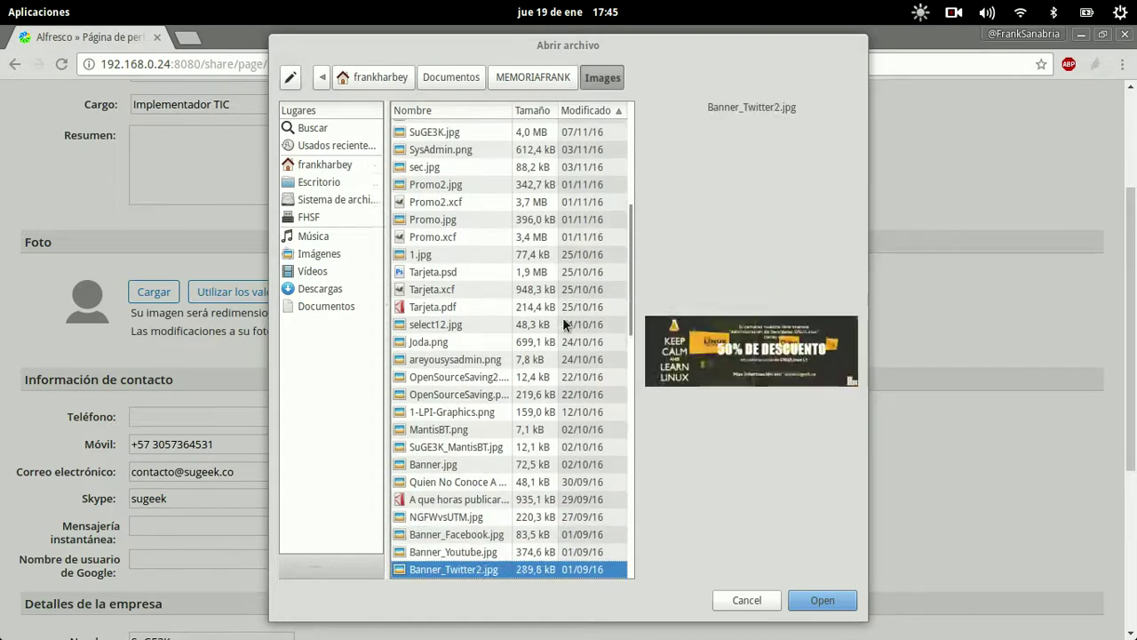
key(Down)
key(Down)
key(Down)
key(Down)
key(Down)
key(Down)
key(Down)
key(Down)
key(Down)
key(Down)
key(Down)
key(Down)
key(Down)
key(Down)
key(Down)
key(Down)
key(Down)
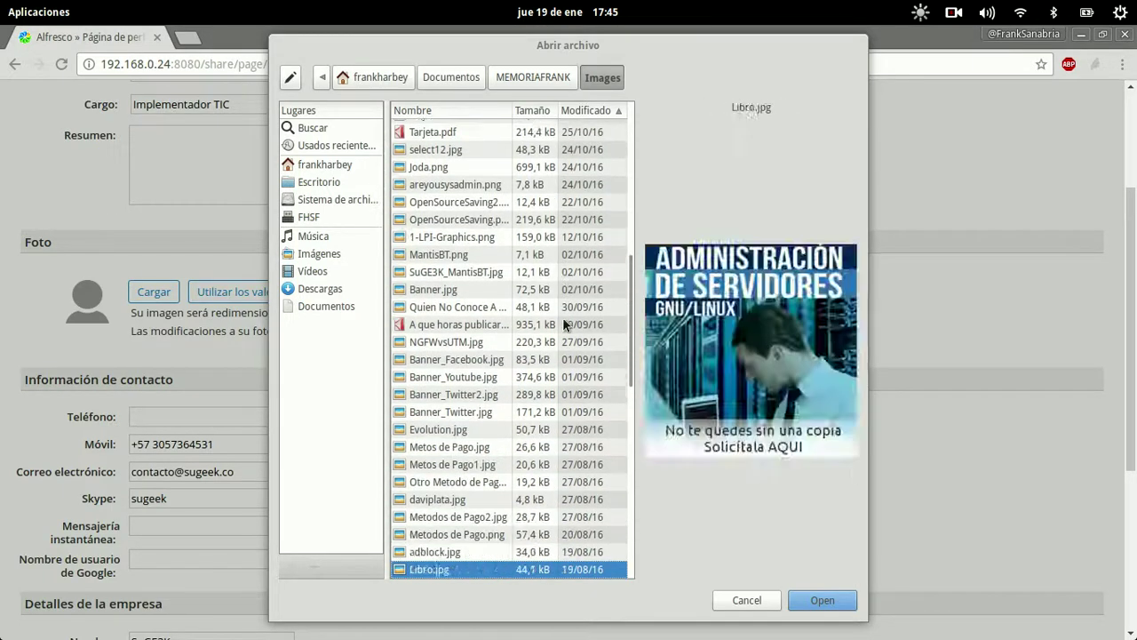
key(Down)
key(Down)
key(Down)
key(Down)
key(Down)
key(Down)
key(Down)
key(Down)
key(Down)
key(Down)
key(Down)
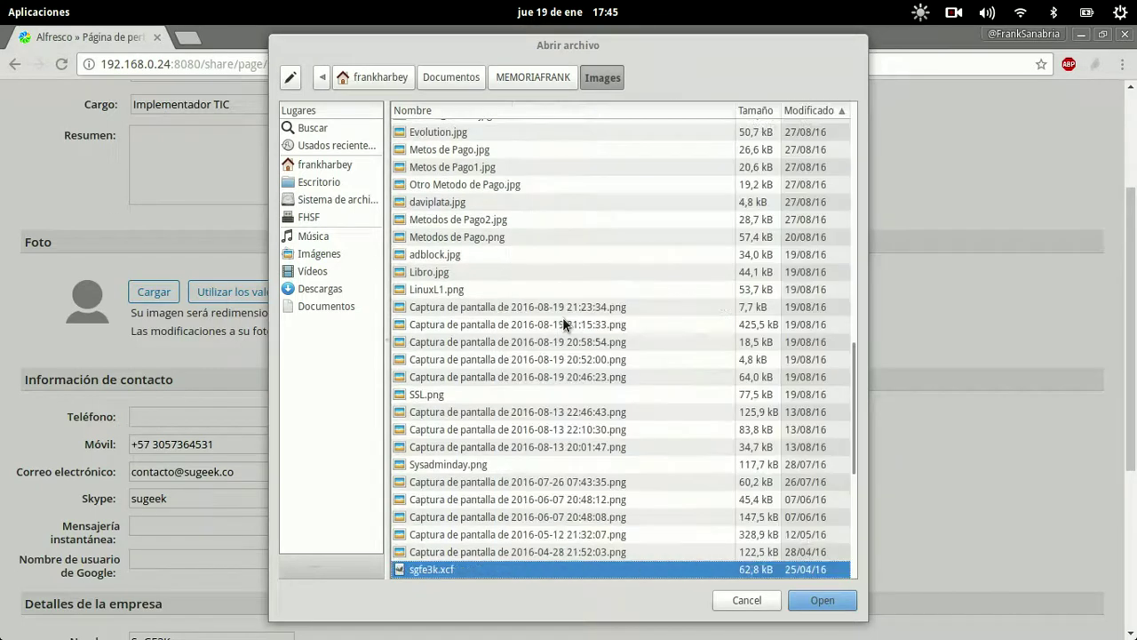
key(Down)
key(Down)
key(Down)
key(Down)
key(Down)
key(Down)
key(Down)
key(Down)
key(Down)
key(Down)
key(Down)
key(Down)
key(Down)
key(Down)
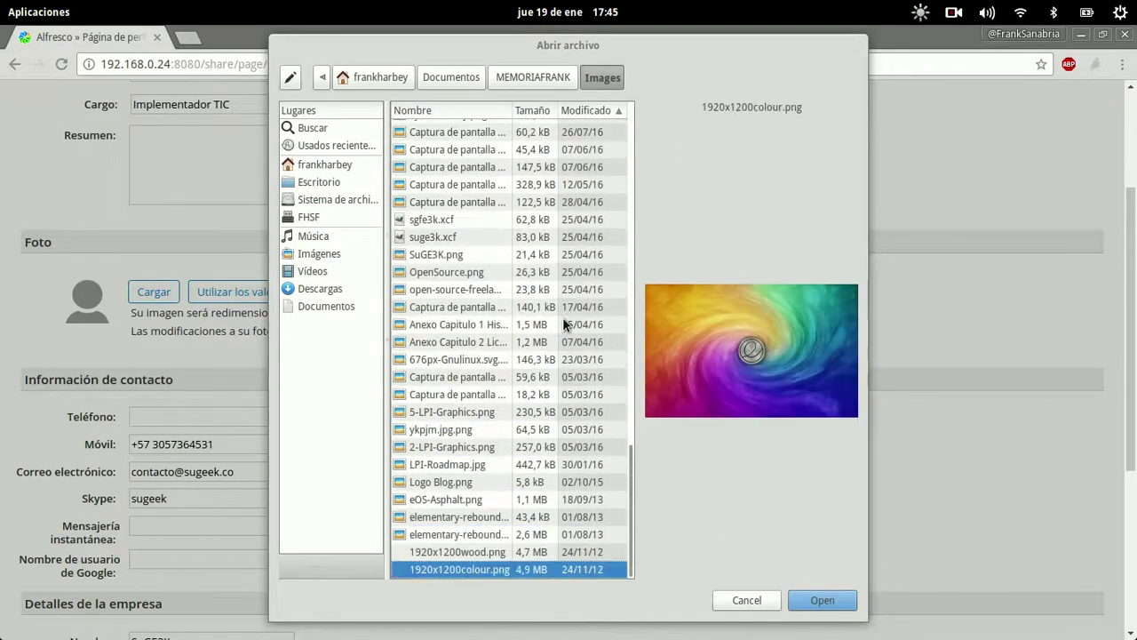
key(Up)
key(Up)
key(Up)
key(Up)
key(Up)
key(Up)
key(Up)
key(Up)
key(Up)
key(Up)
key(Up)
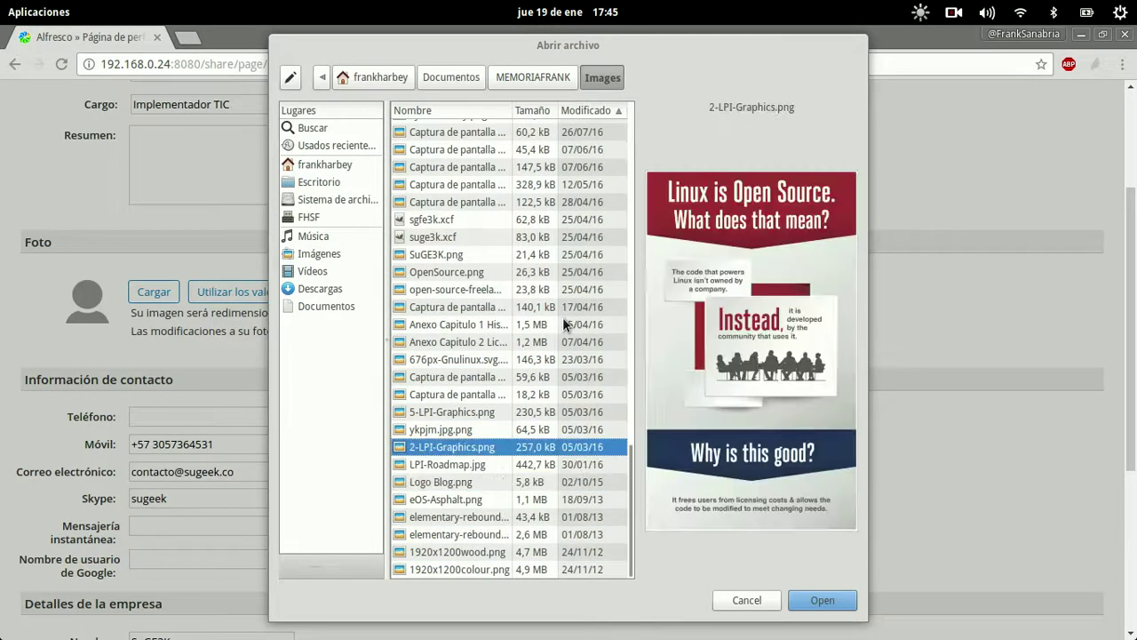
key(Up)
key(Up)
key(Up)
key(Up)
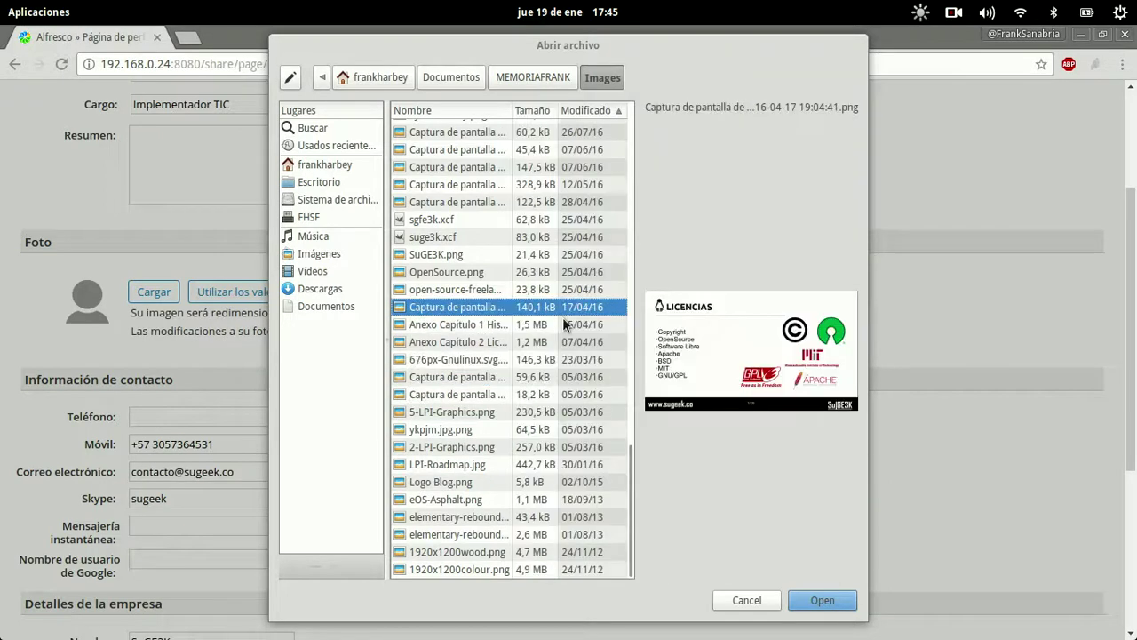
key(Down)
key(Down)
key(Down)
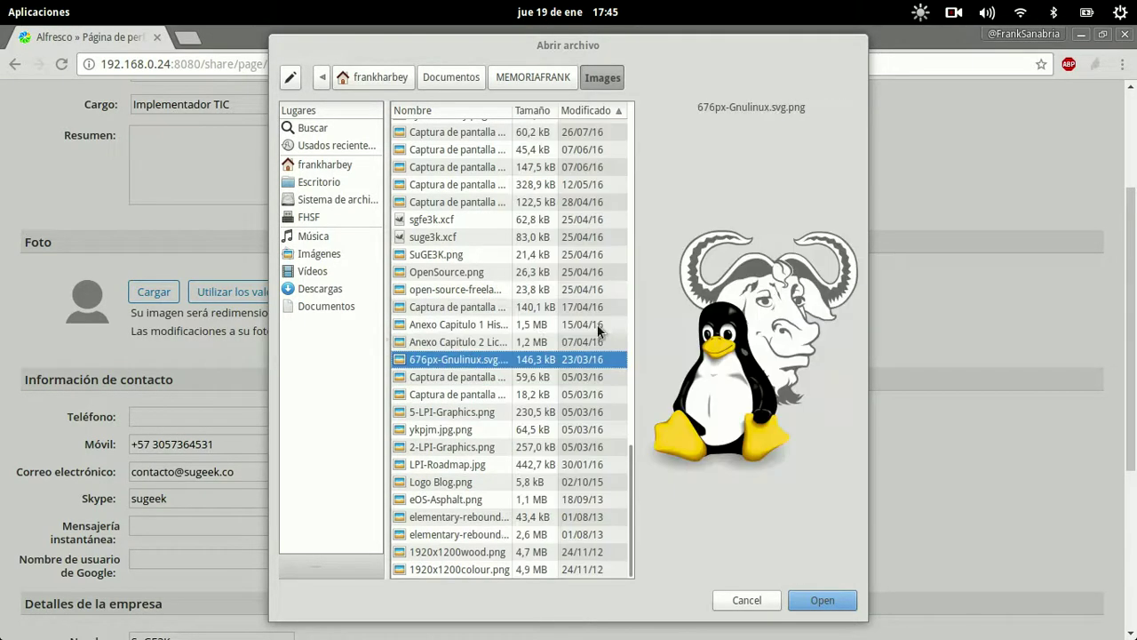
click(825, 602)
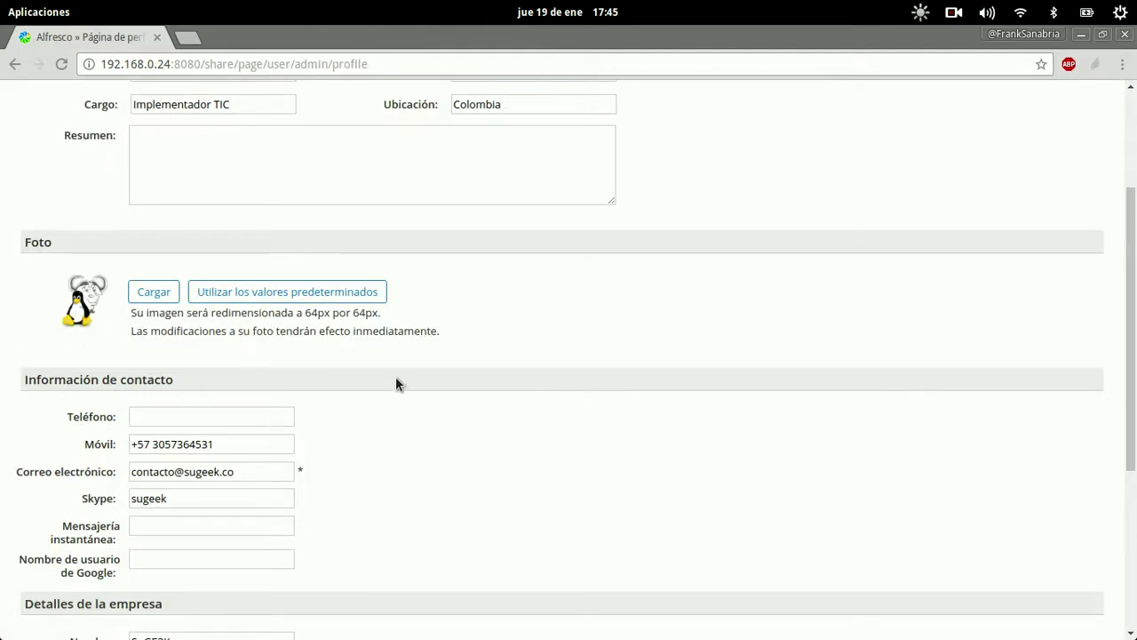
Save the profile changes with Guardar los cambios at the bottom of the form.
scroll(391, 380, down, 7)
scroll(380, 378, up, 11)
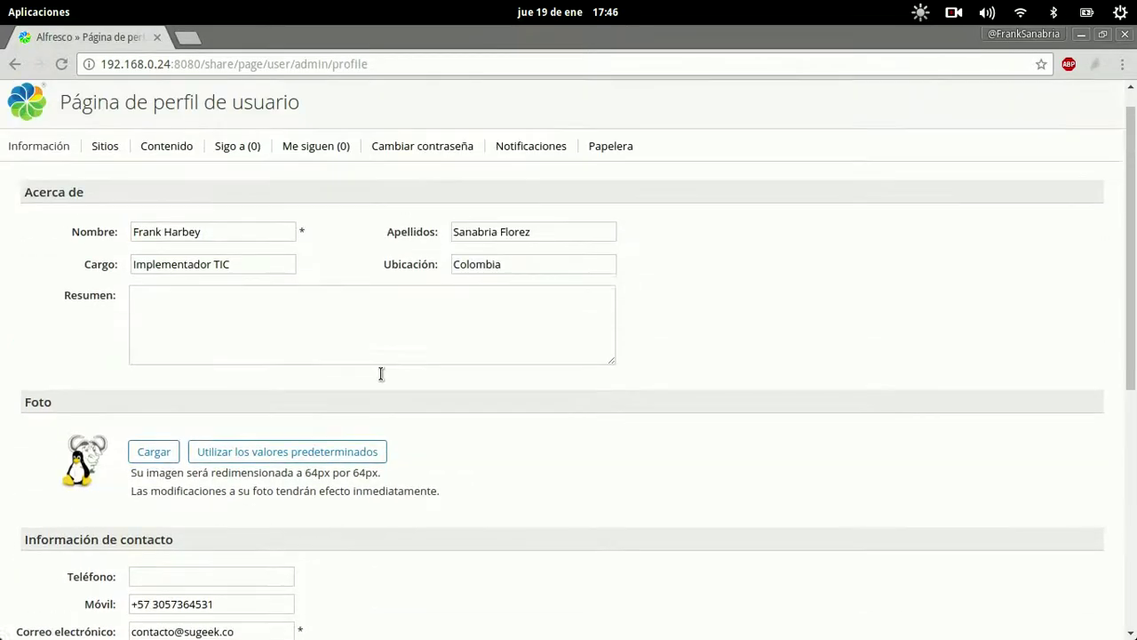
scroll(445, 407, down, 11)
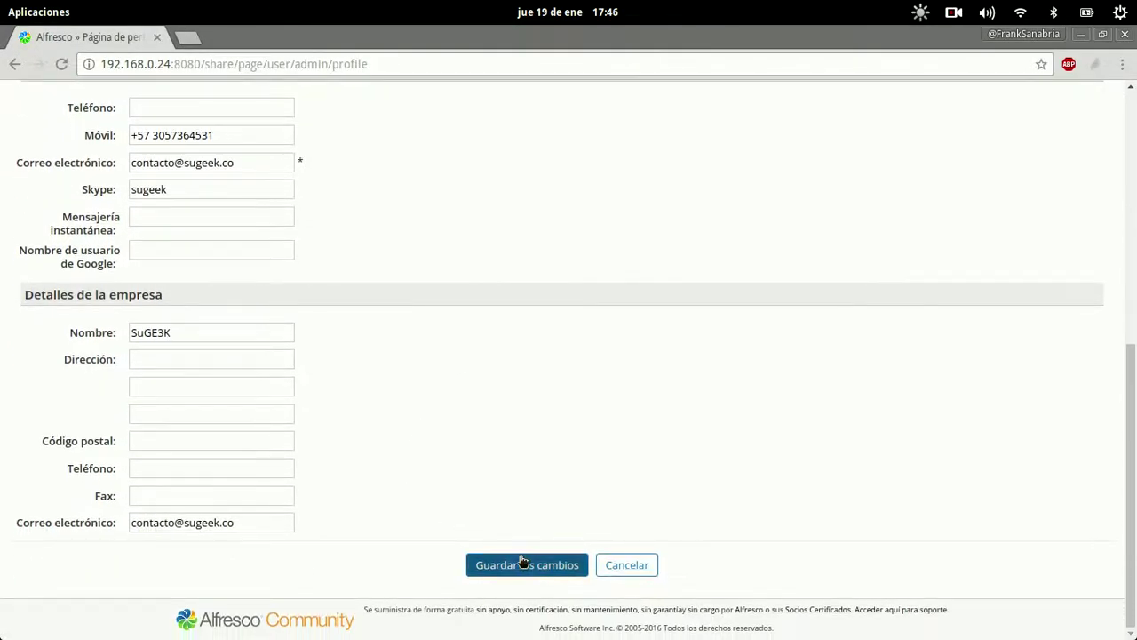
click(520, 564)
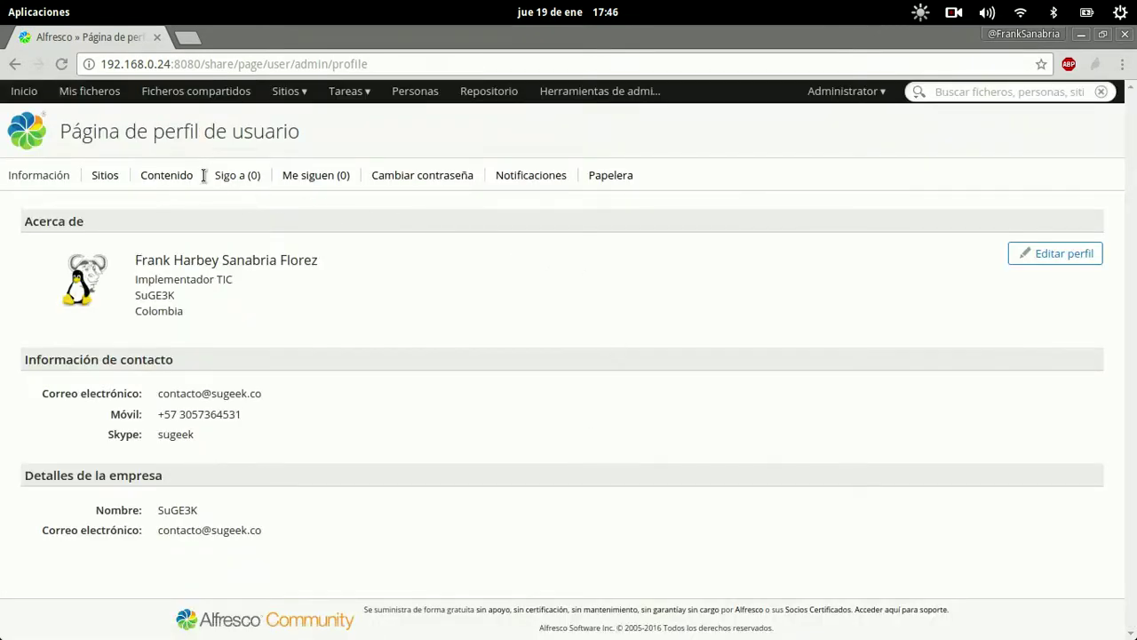
Go to the user dashboard via Panel de inicio de usuario, then to the people search page.
click(862, 92)
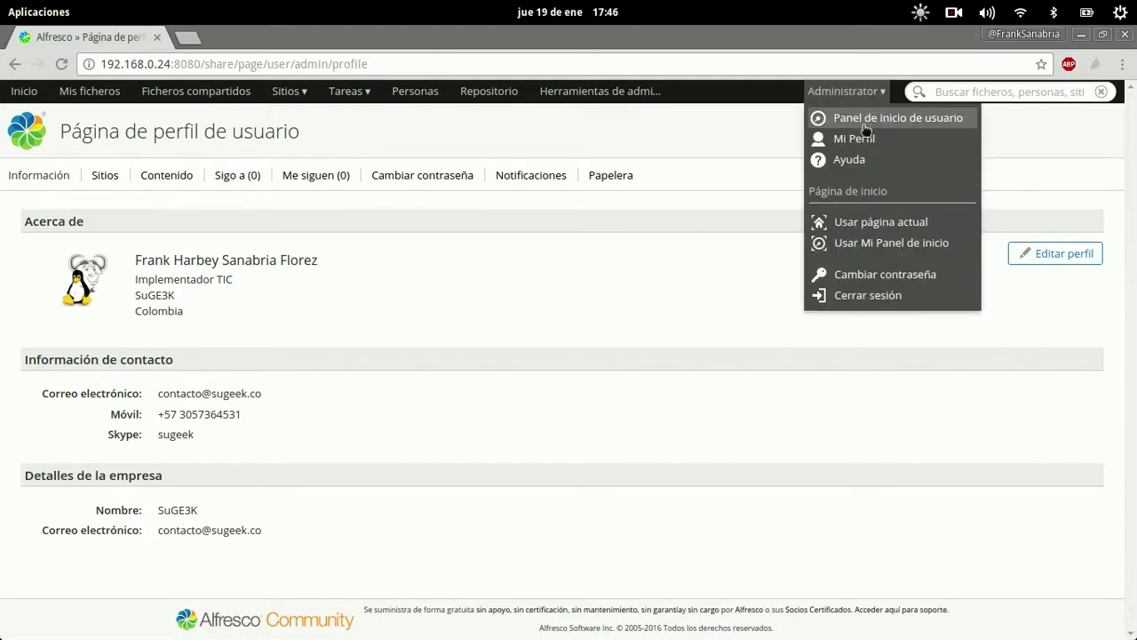
click(866, 118)
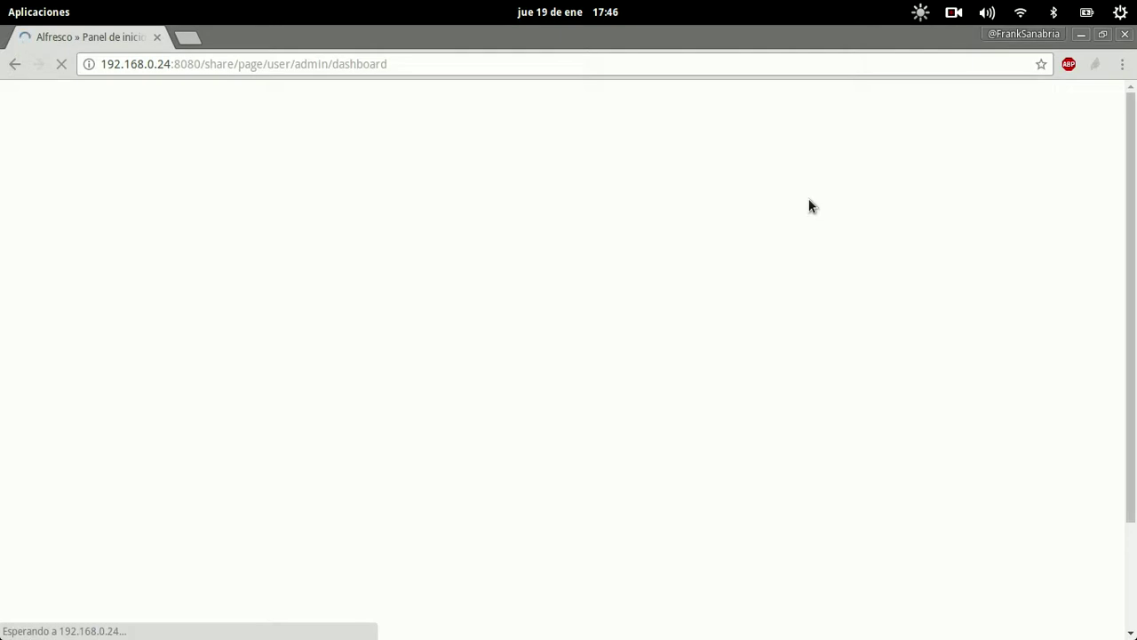
click(869, 91)
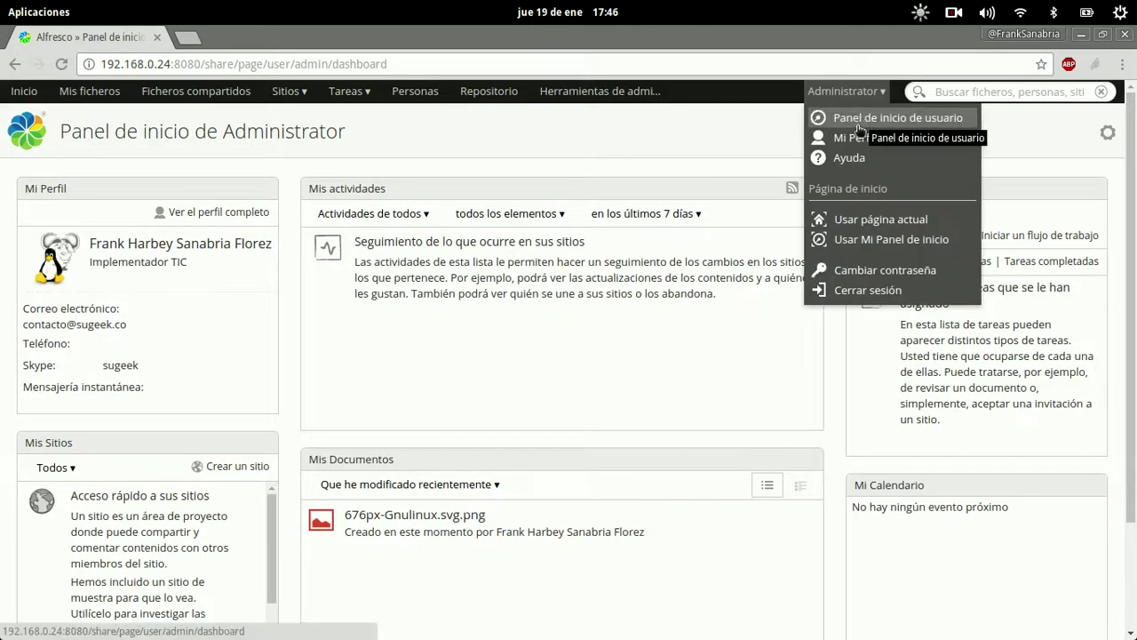
click(627, 137)
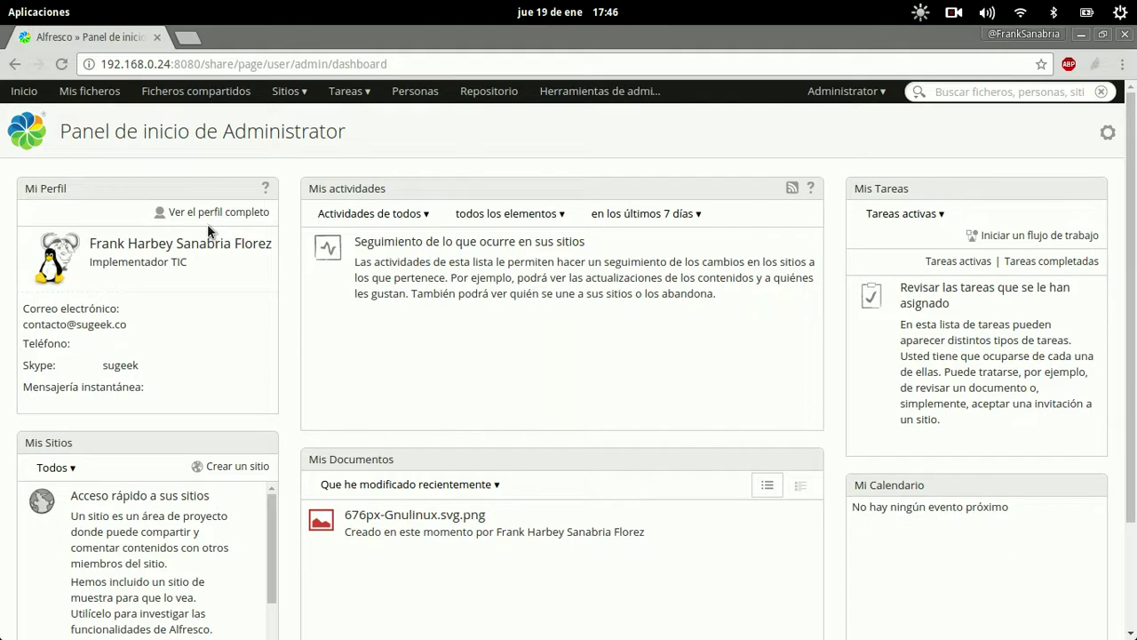
click(407, 99)
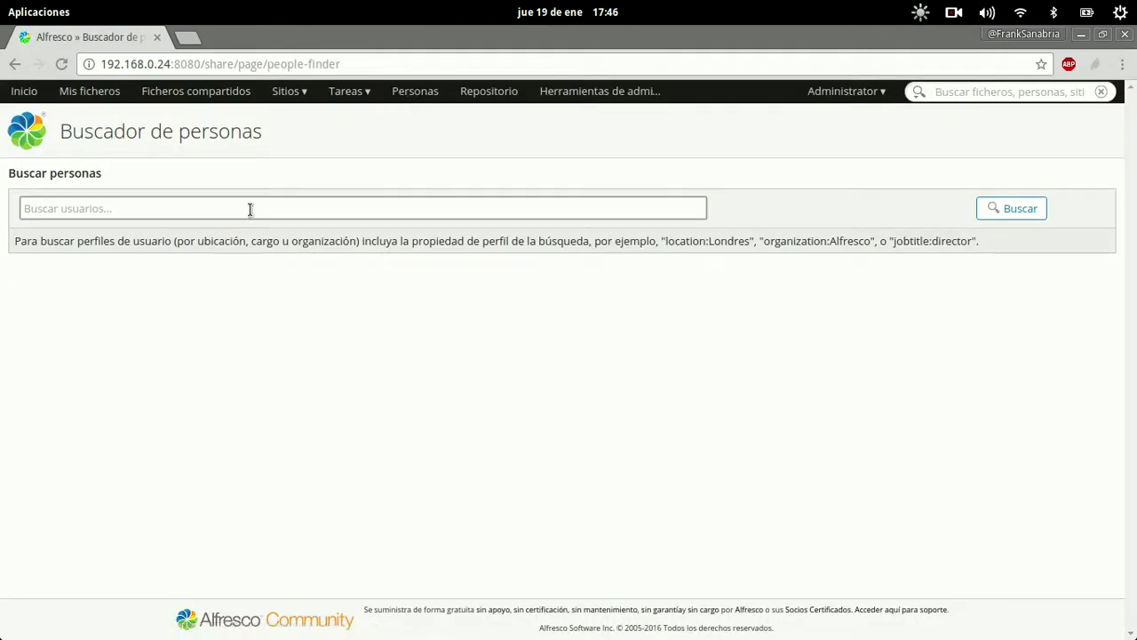
Search people by the user's first name and open the matching user's profile.
text(frank)
key(Return)
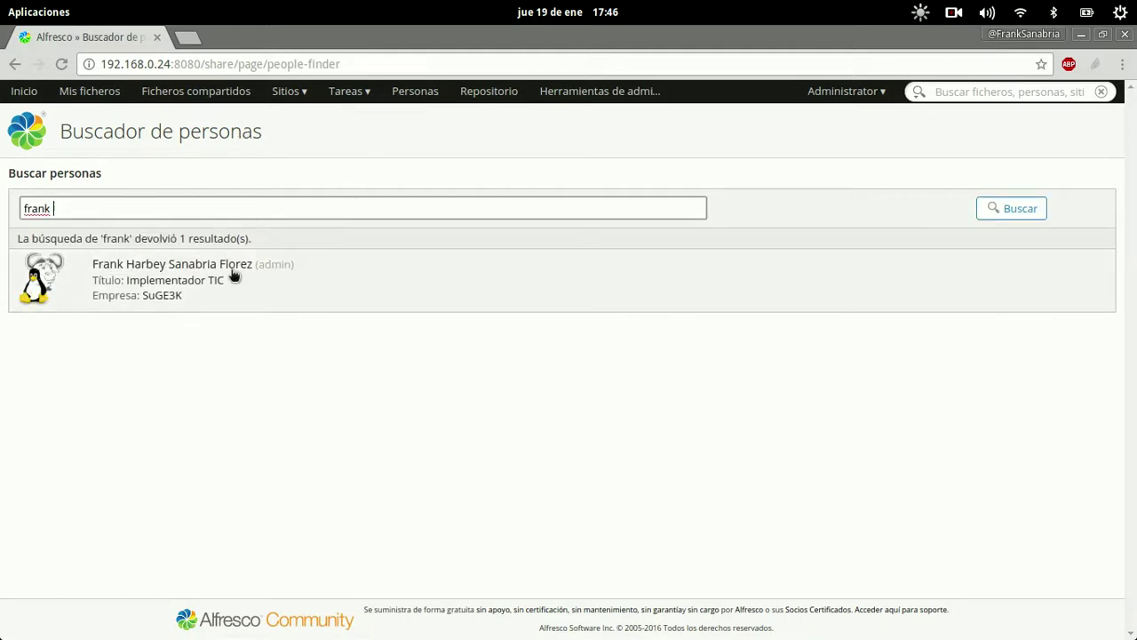
click(234, 275)
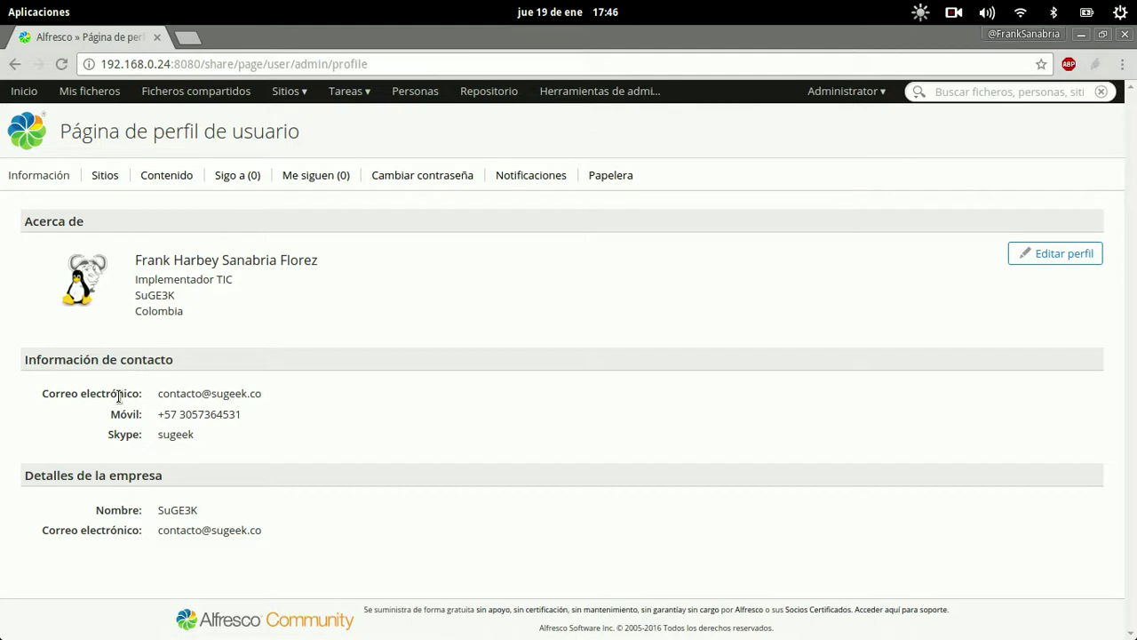
View the Sigo a, Me siguen, Notificaciones and Papelera tabs, then Cambiar contraseña.
click(233, 177)
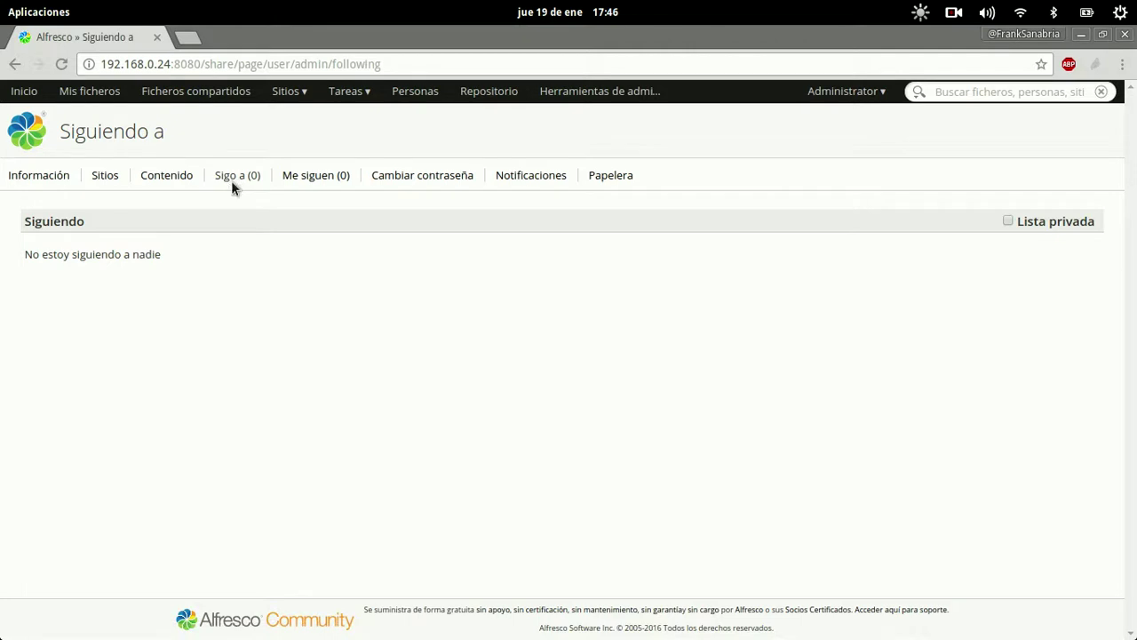
click(299, 175)
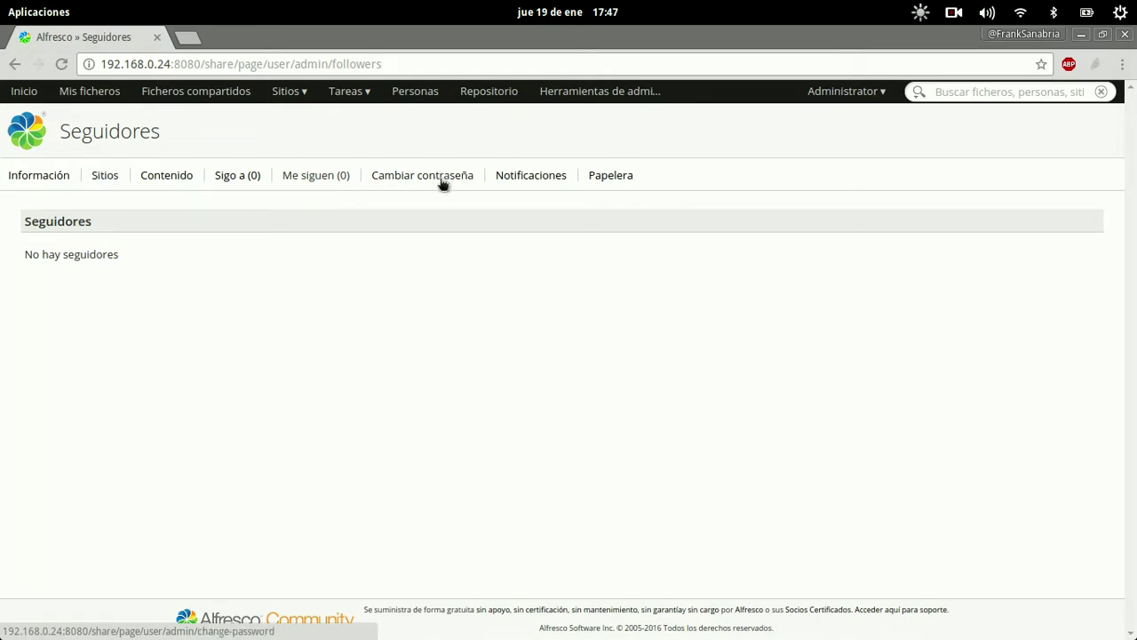
click(520, 177)
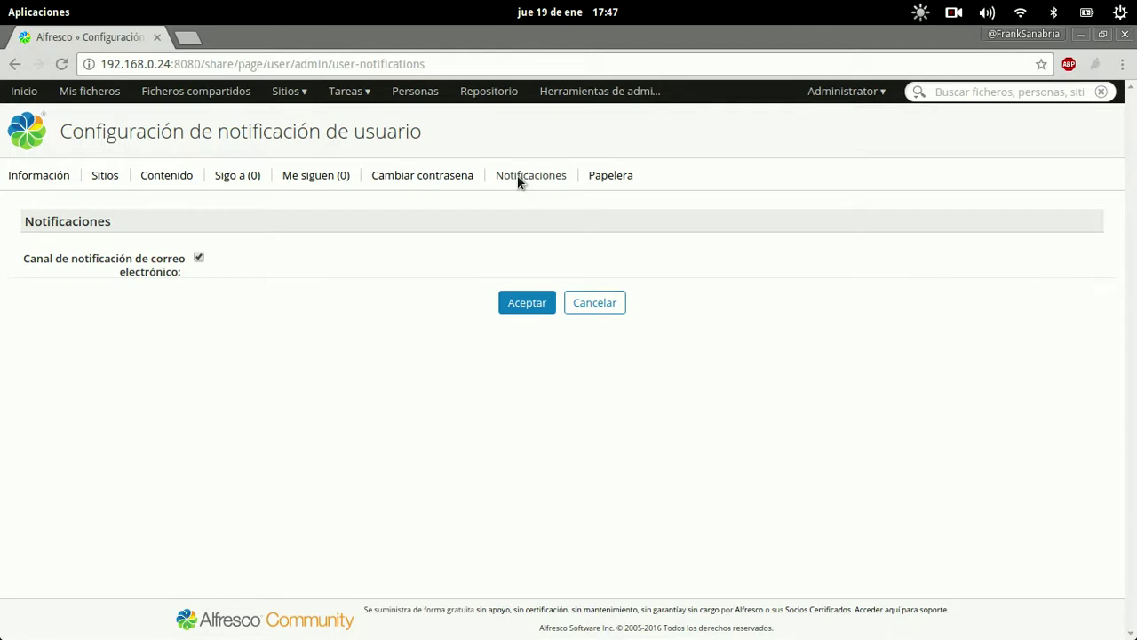
click(598, 181)
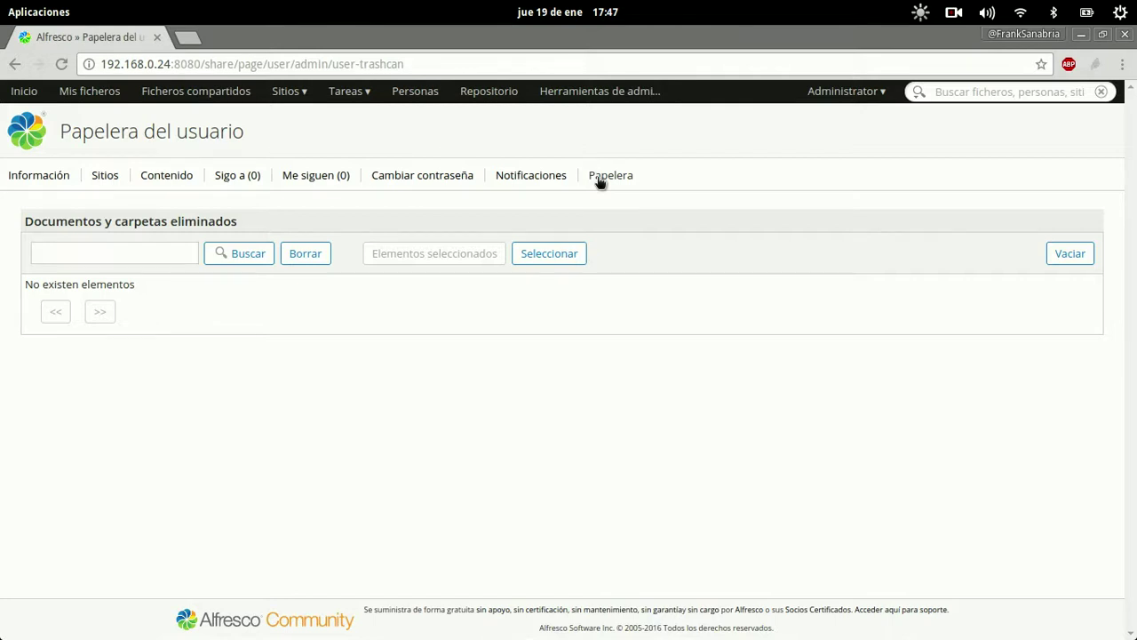
click(431, 176)
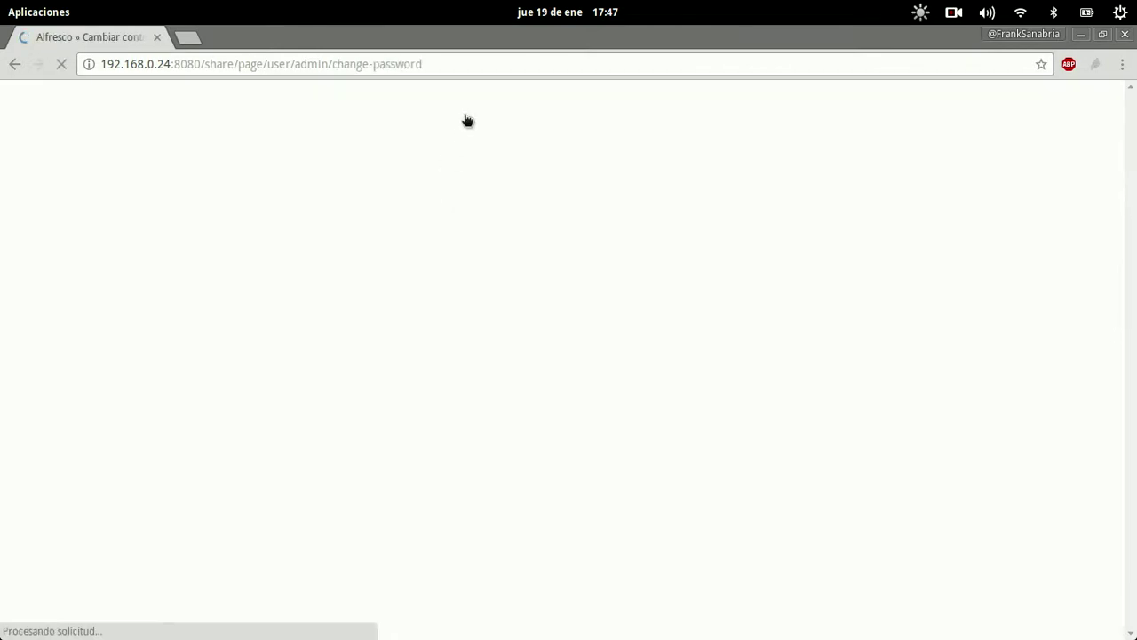
click(325, 259)
click(287, 285)
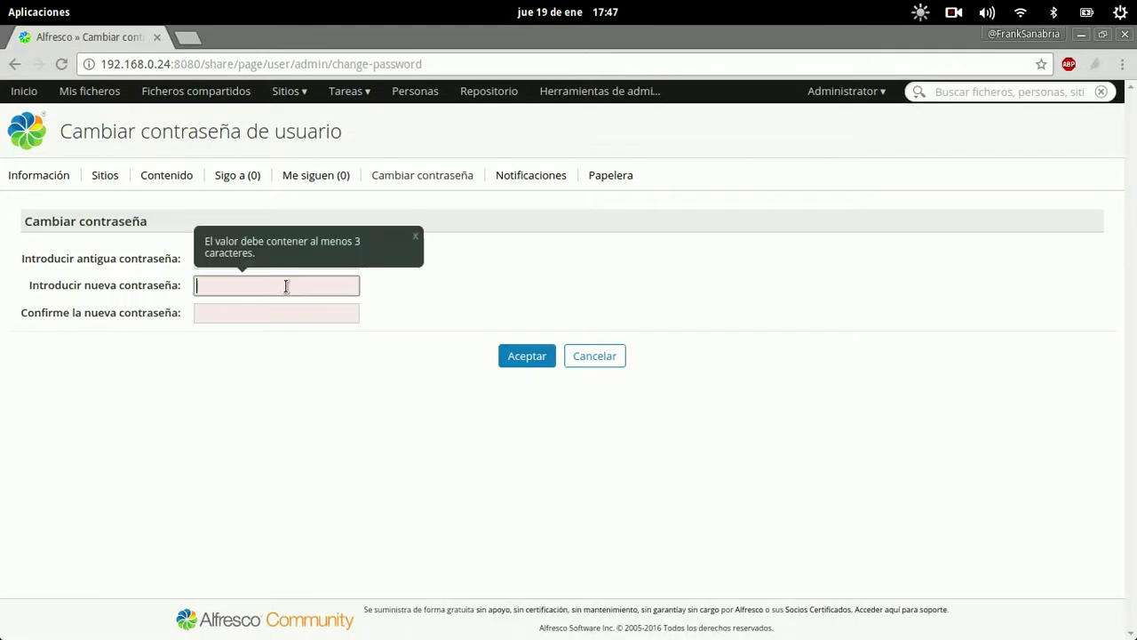
click(281, 315)
click(826, 236)
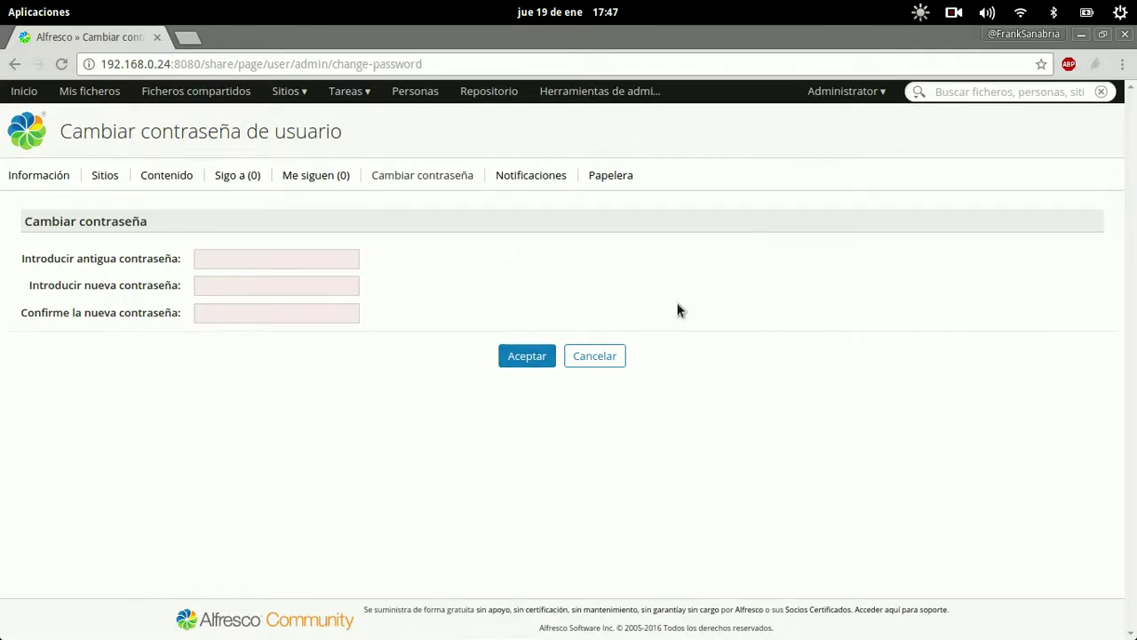
click(833, 93)
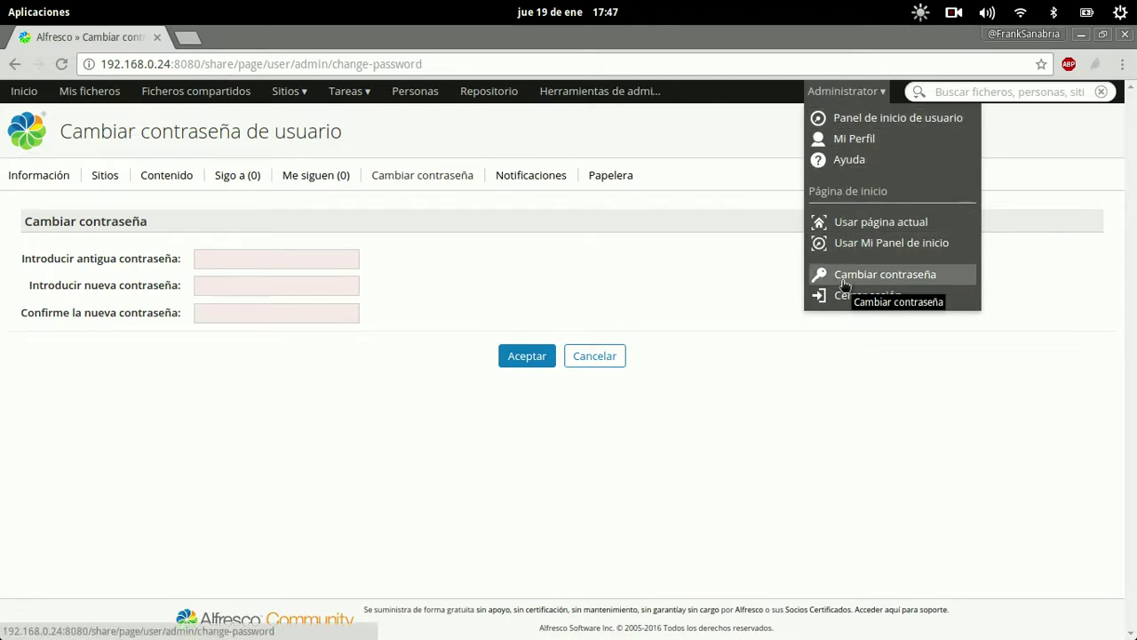
click(658, 270)
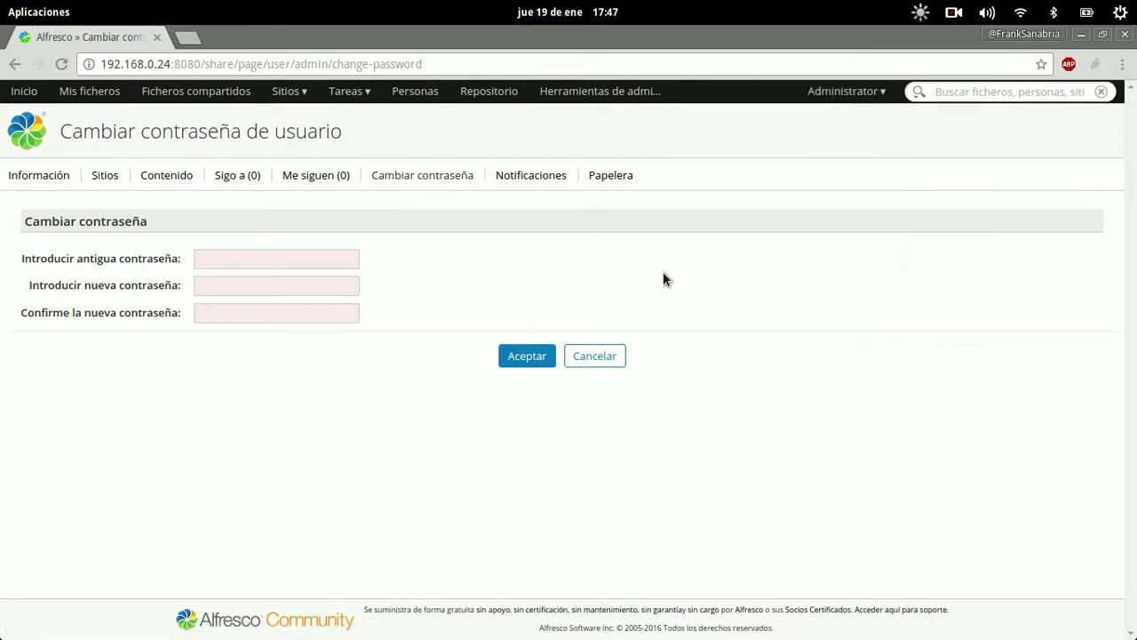